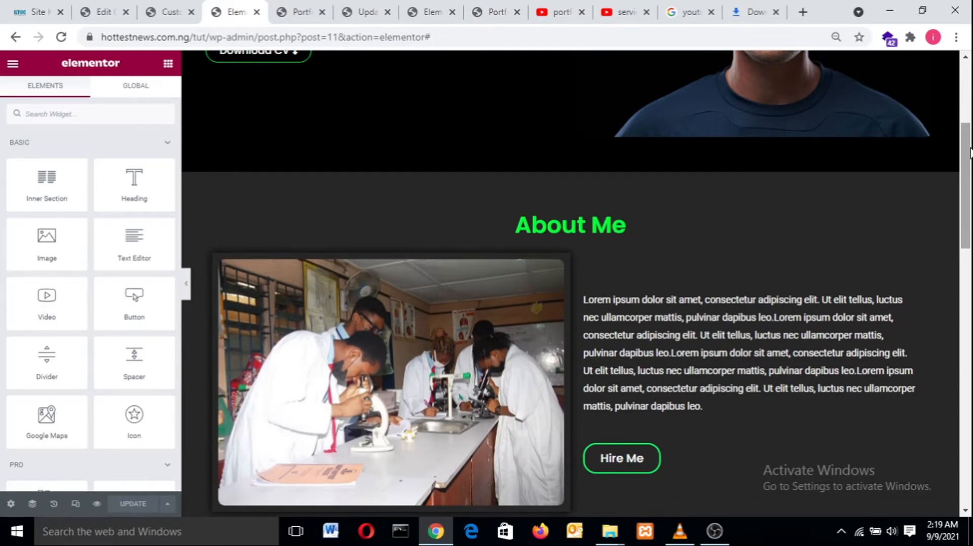
# - Add an empty section between Skills and Get In Touch and open the saved template library for it
pyautogui.moveTo(971, 152); pyautogui.dragTo(970, 89)
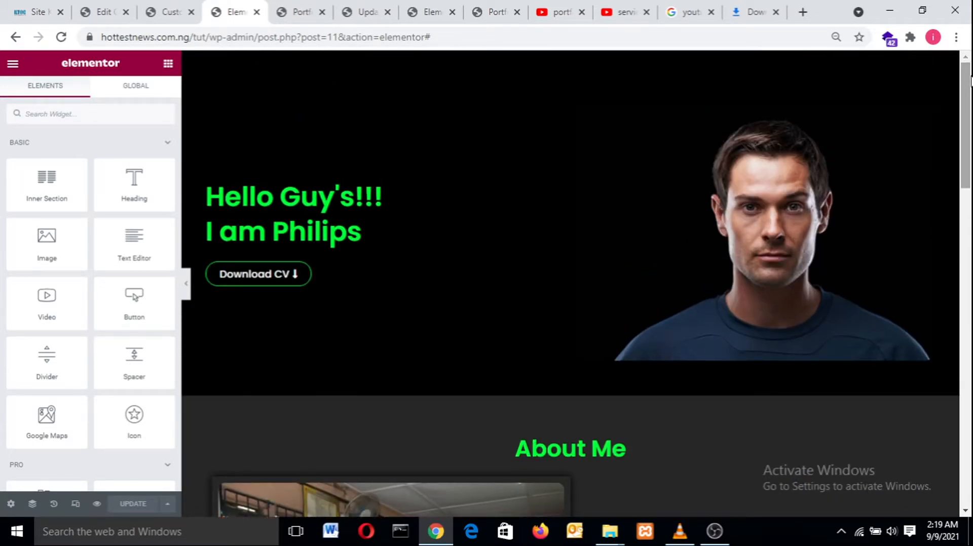
pyautogui.moveTo(971, 81); pyautogui.dragTo(971, 151)
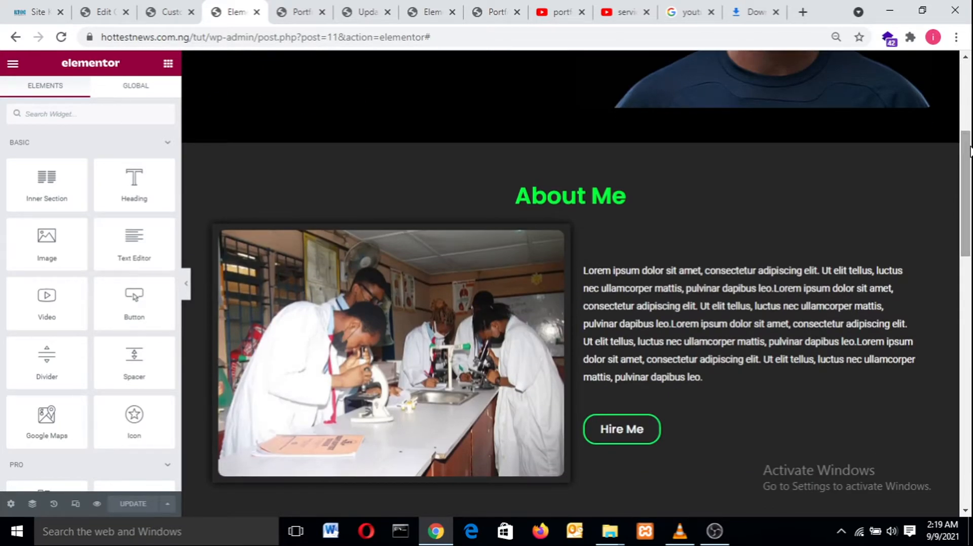
pyautogui.moveTo(971, 146); pyautogui.dragTo(969, 301)
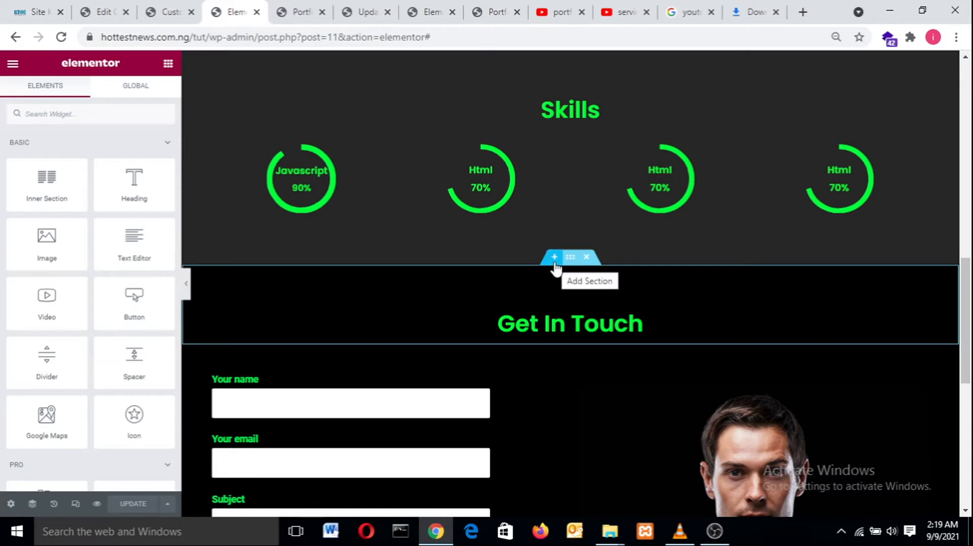
pyautogui.click(555, 262)
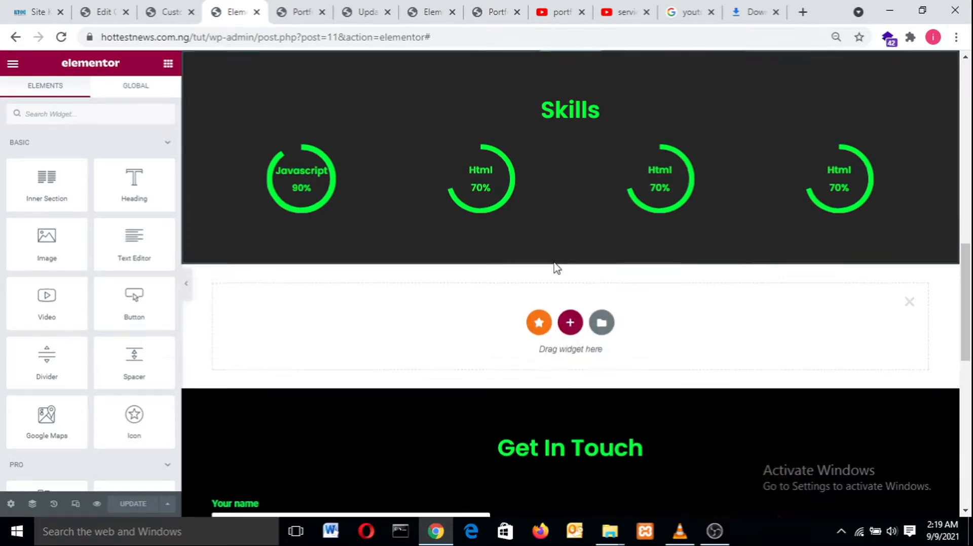
pyautogui.click(603, 324)
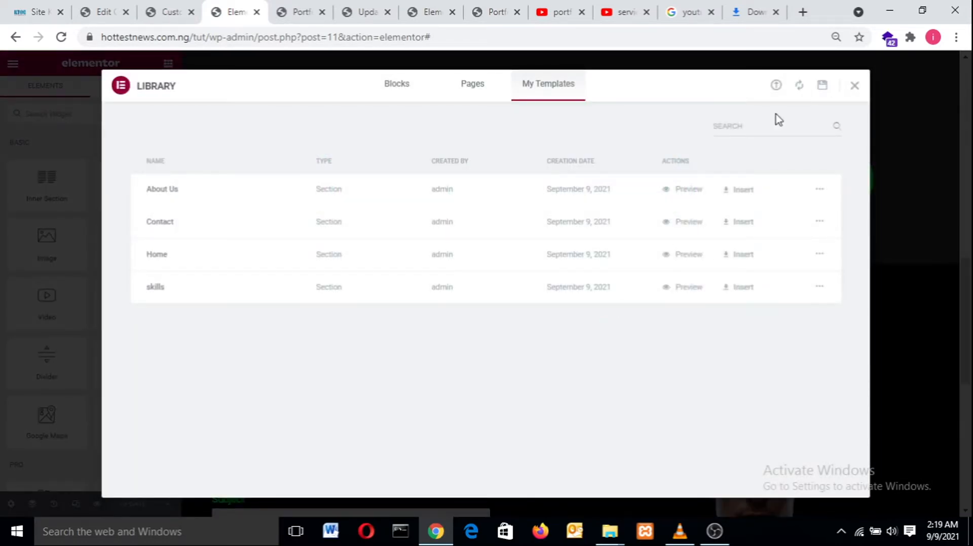
# - Import the services file from the Desktop's Portfolio folder into the template library and insert the service template into the page
pyautogui.click(776, 86)
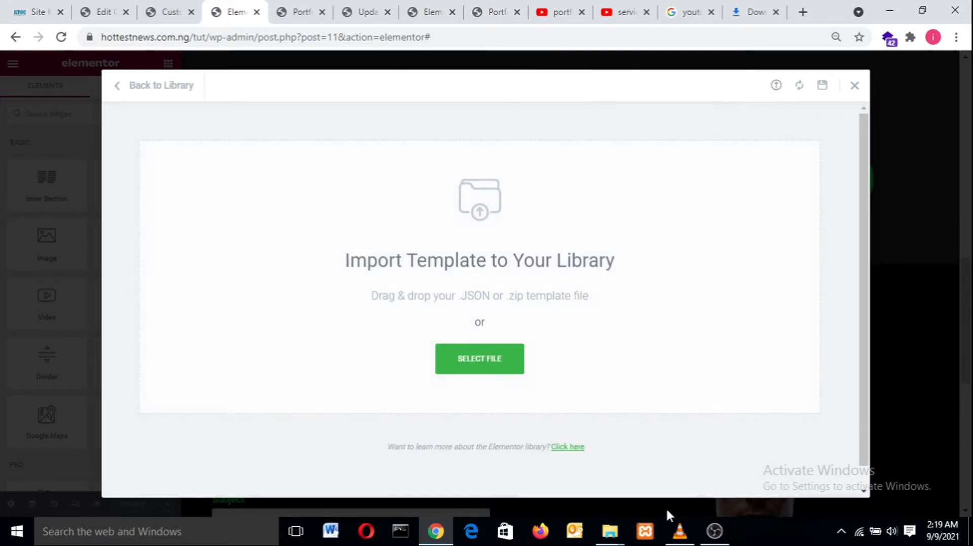
pyautogui.moveTo(610, 531)
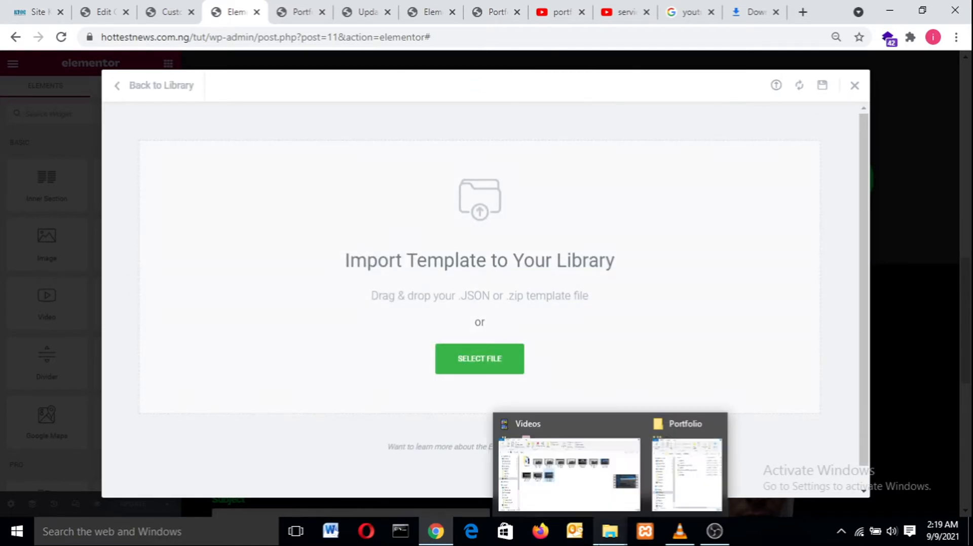
pyautogui.click(675, 469)
pyautogui.moveTo(333, 249); pyautogui.dragTo(269, 330)
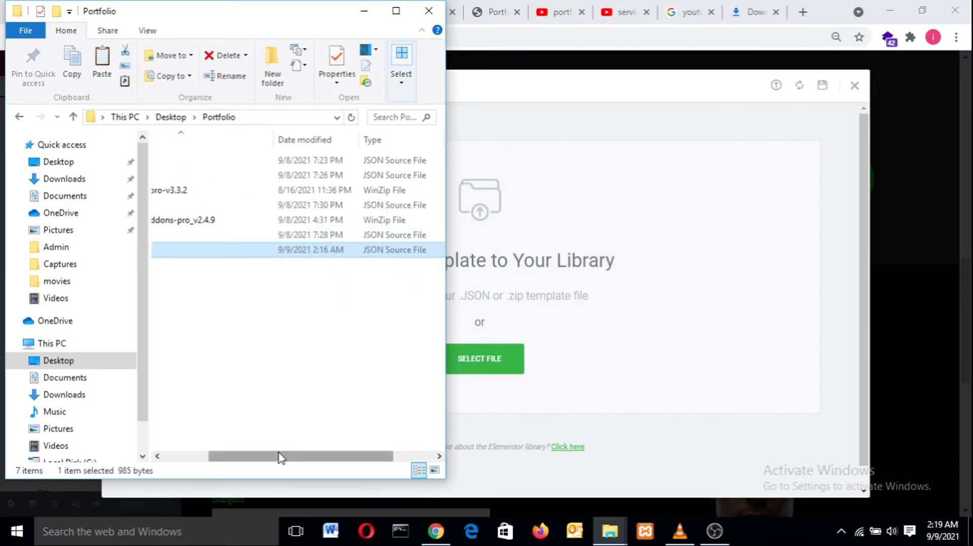
pyautogui.moveTo(278, 457); pyautogui.dragTo(176, 444)
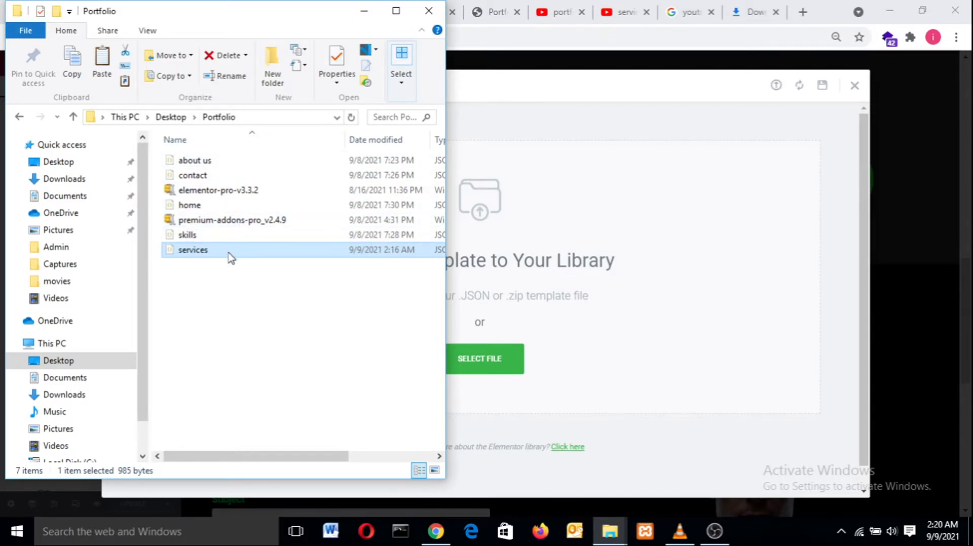
pyautogui.moveTo(231, 253); pyautogui.dragTo(536, 289)
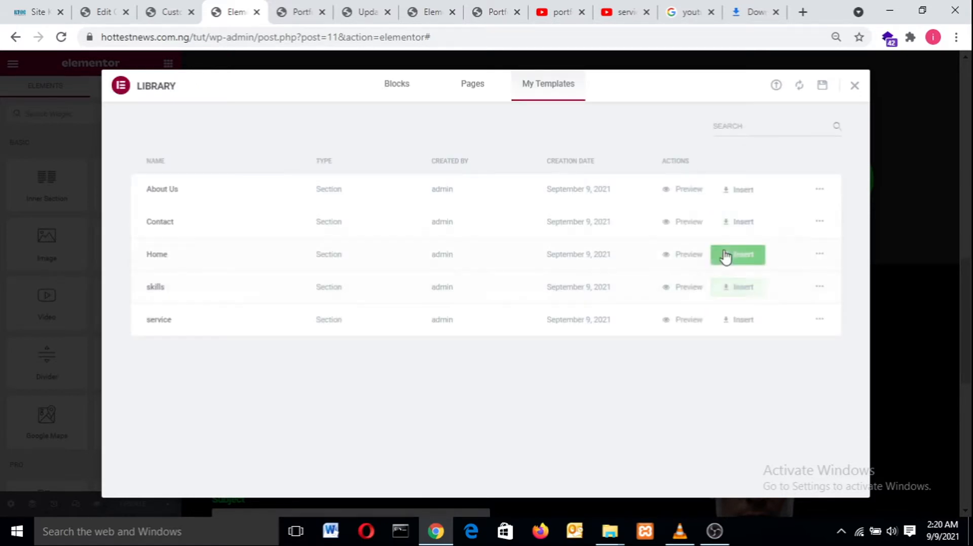
pyautogui.click(735, 324)
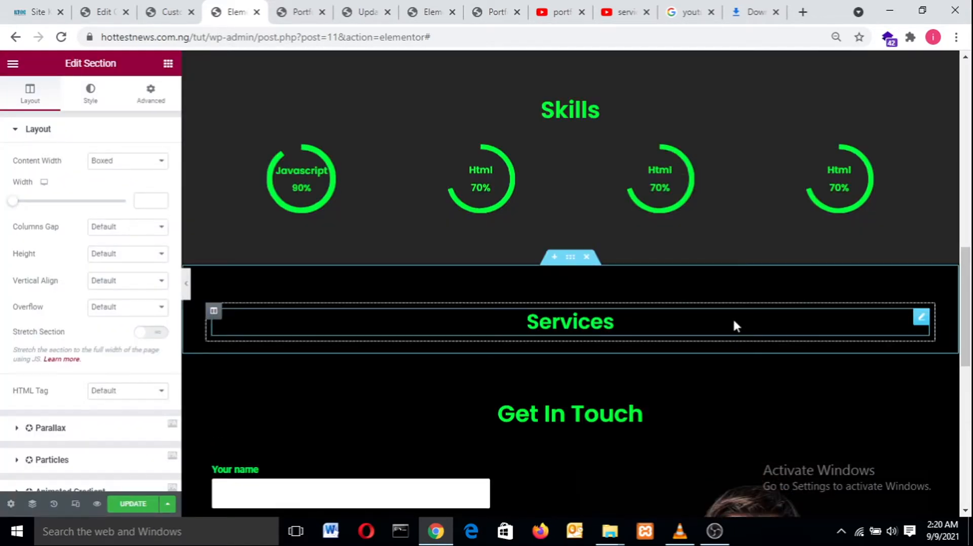
pyautogui.moveTo(967, 289); pyautogui.dragTo(970, 316)
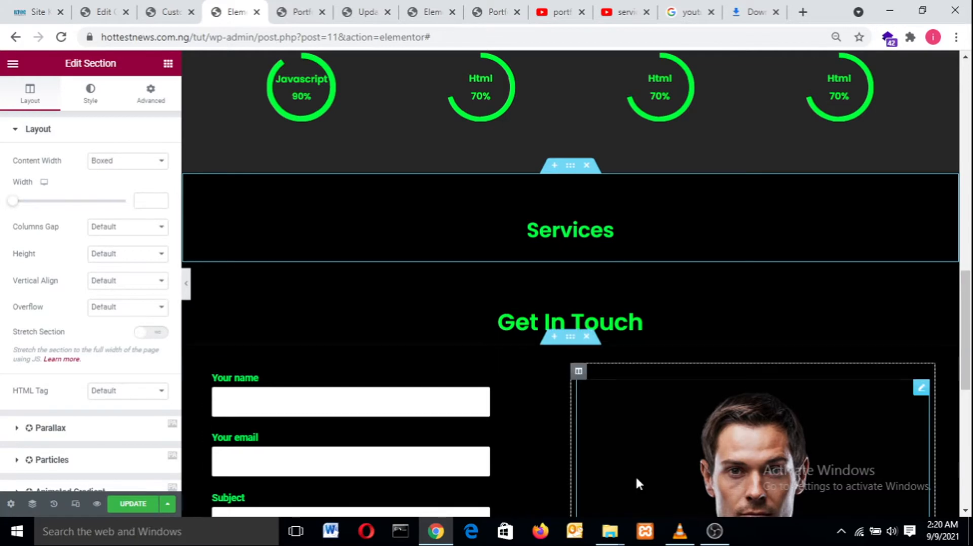
pyautogui.moveTo(712, 531)
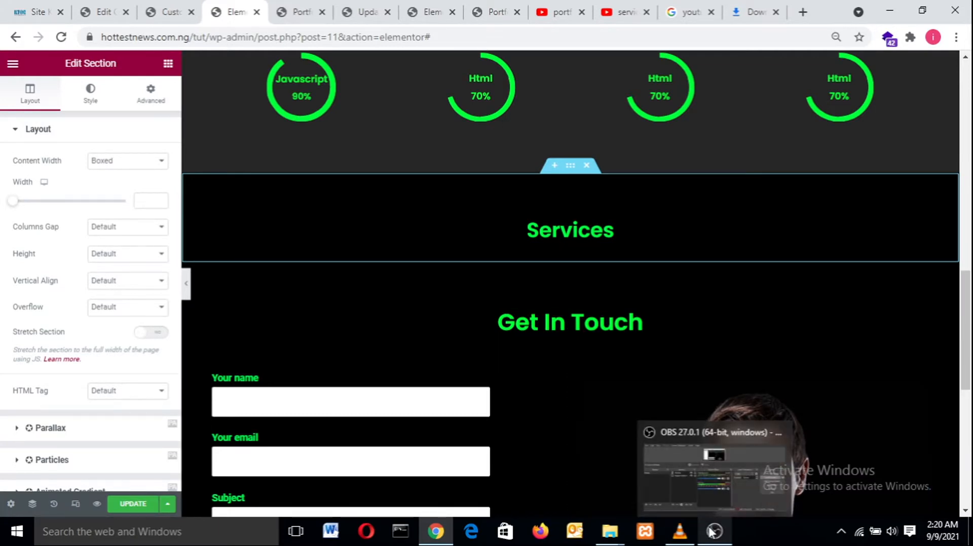
pyautogui.click(714, 531)
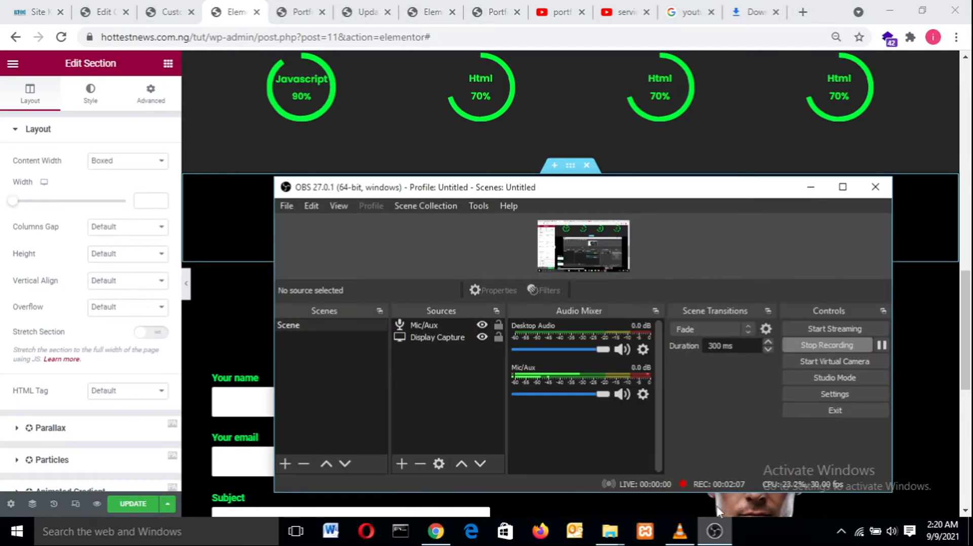
pyautogui.click(880, 346)
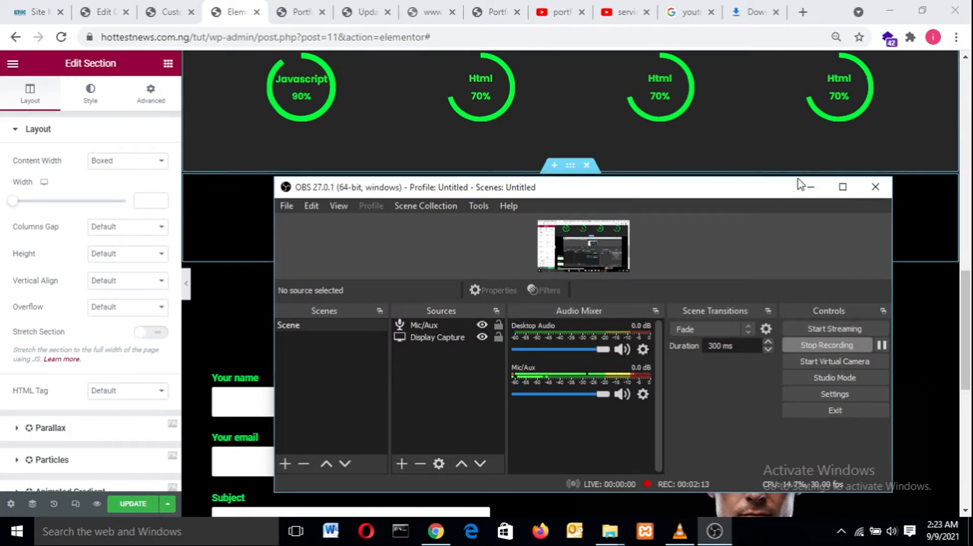
pyautogui.click(810, 187)
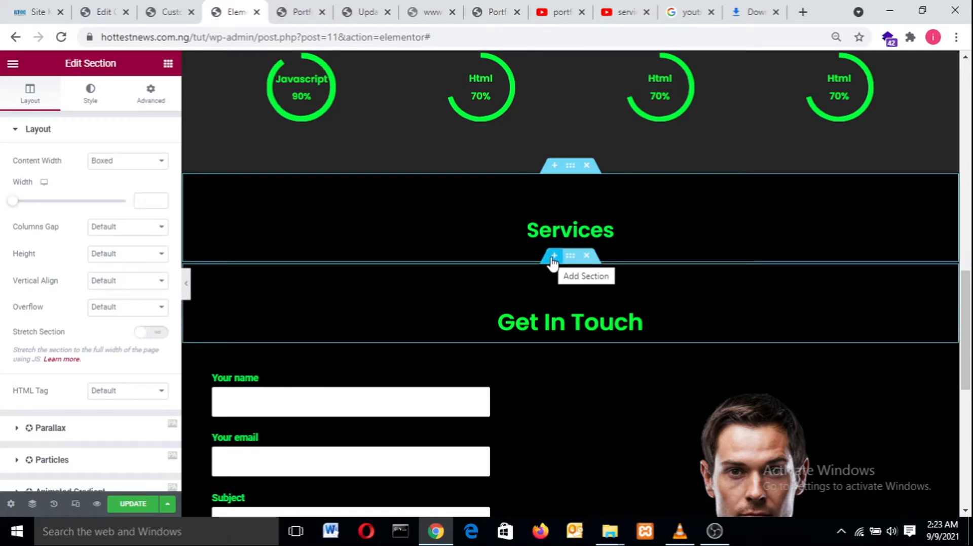
# - Add an empty section between Services and Get In Touch and open the template import for it
pyautogui.click(554, 257)
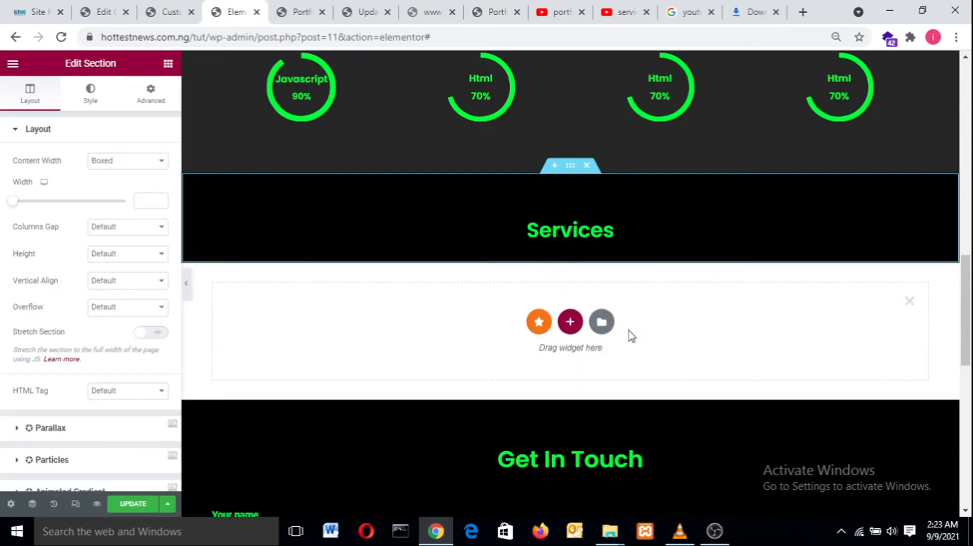
pyautogui.click(602, 322)
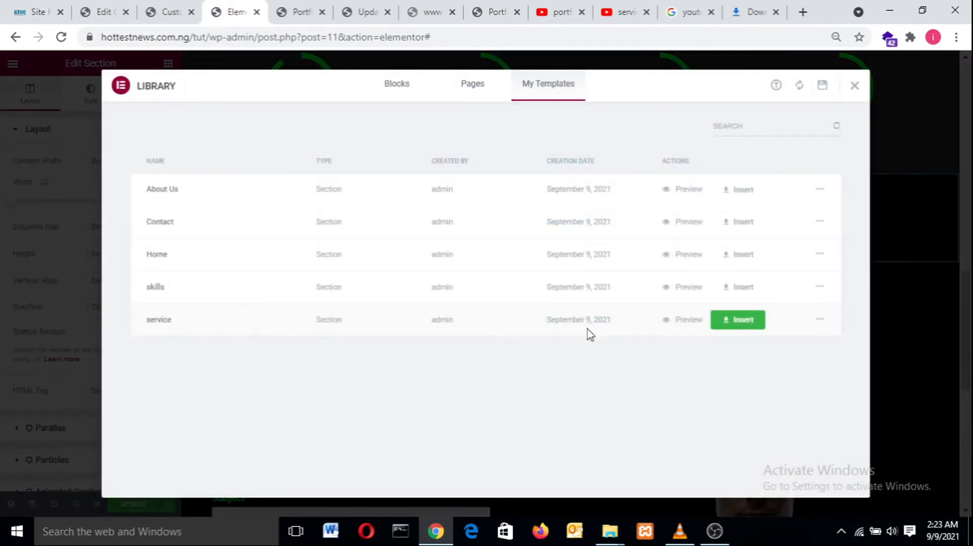
pyautogui.click(776, 84)
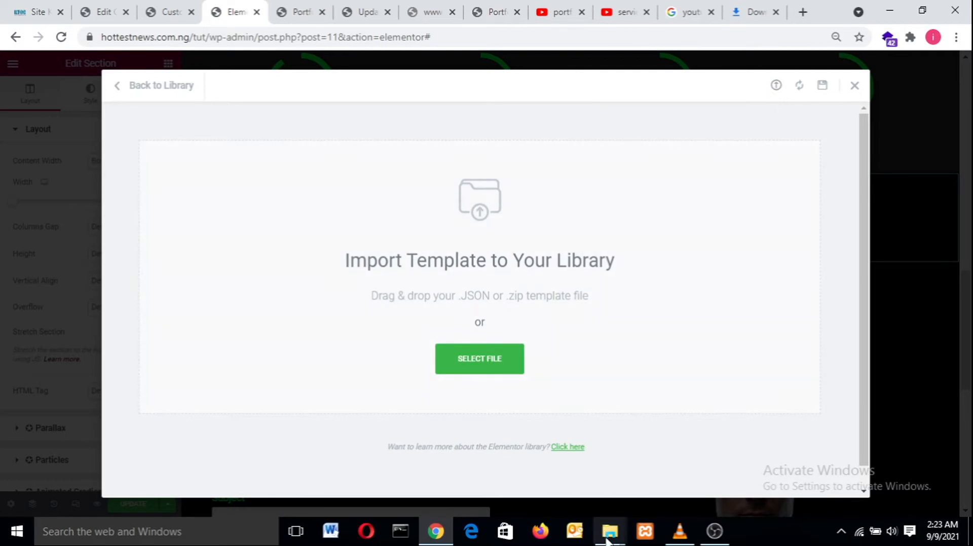
# - Import the services 2 file from the Portfolio folder into the template library and insert the service 2 template below the Services heading
pyautogui.moveTo(609, 540)
pyautogui.moveTo(682, 487)
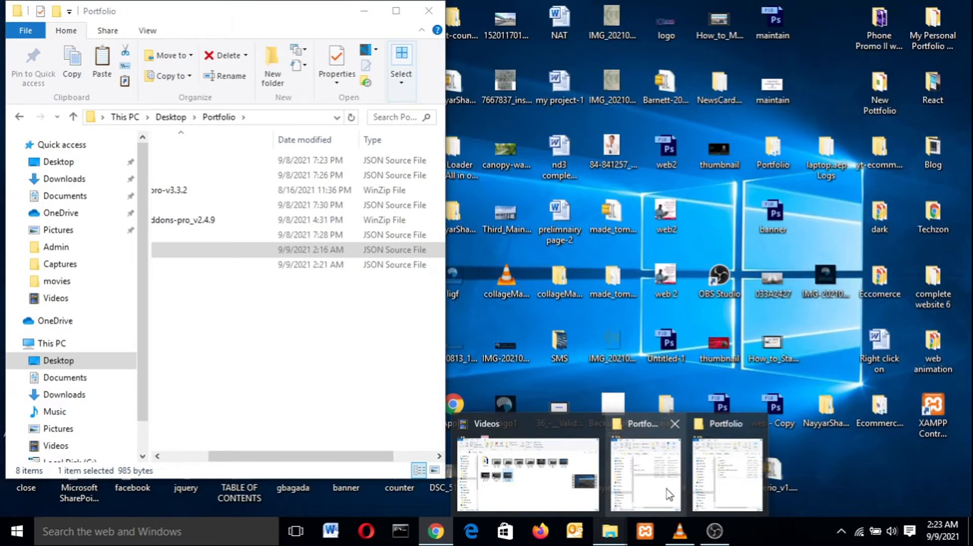
pyautogui.click(723, 479)
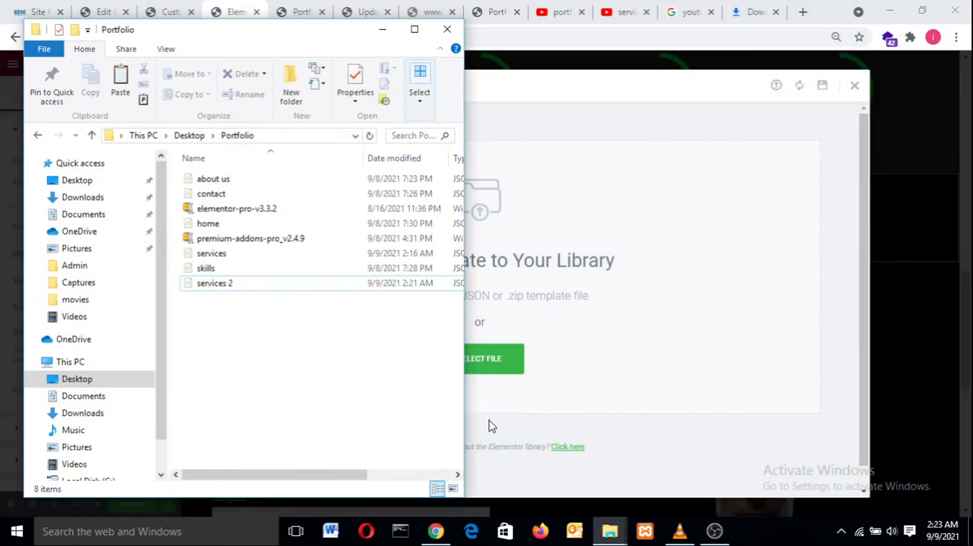
pyautogui.click(330, 287)
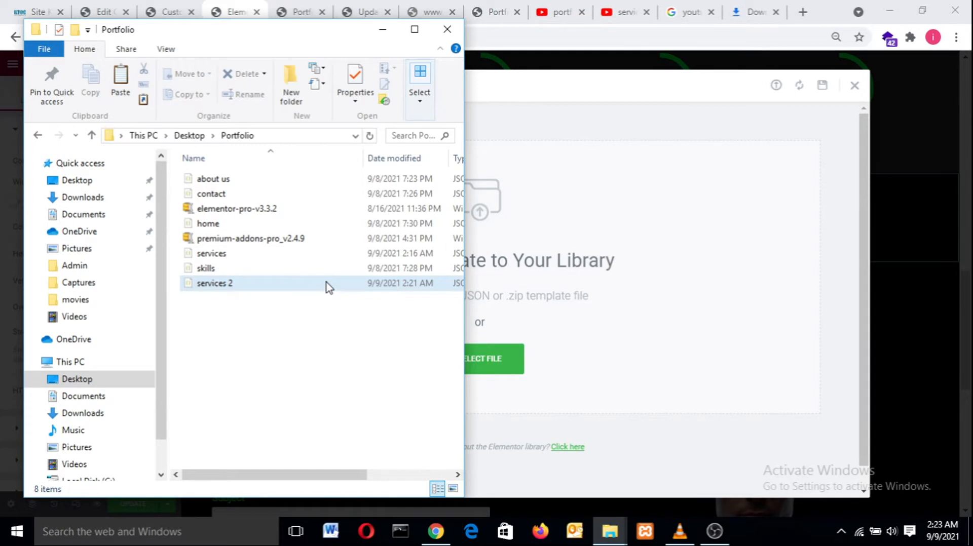
pyautogui.moveTo(329, 287); pyautogui.dragTo(541, 282)
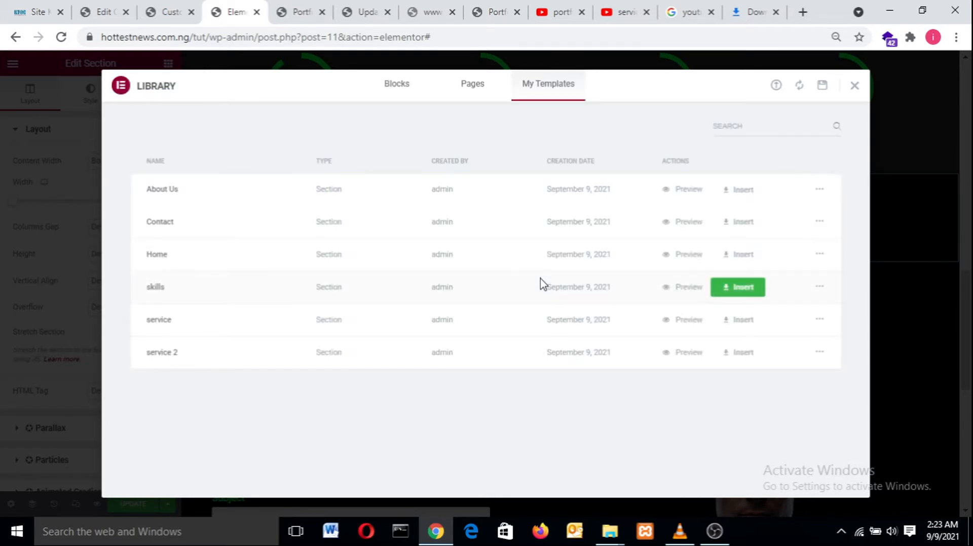
pyautogui.click(730, 360)
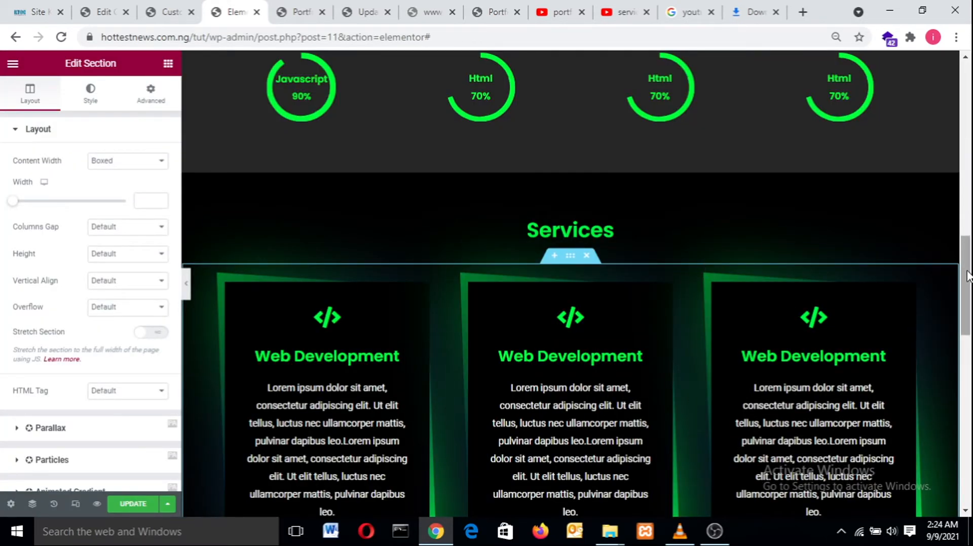
# - Try a different background color on the inner column of the first Web Development card, then return it to black
pyautogui.scroll(-7, 968, 263)
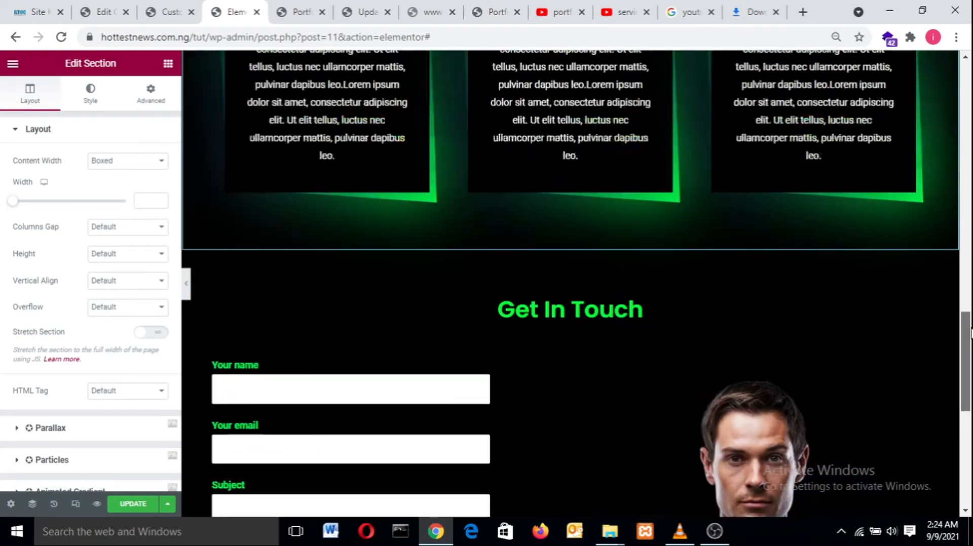
pyautogui.moveTo(970, 331); pyautogui.dragTo(971, 305)
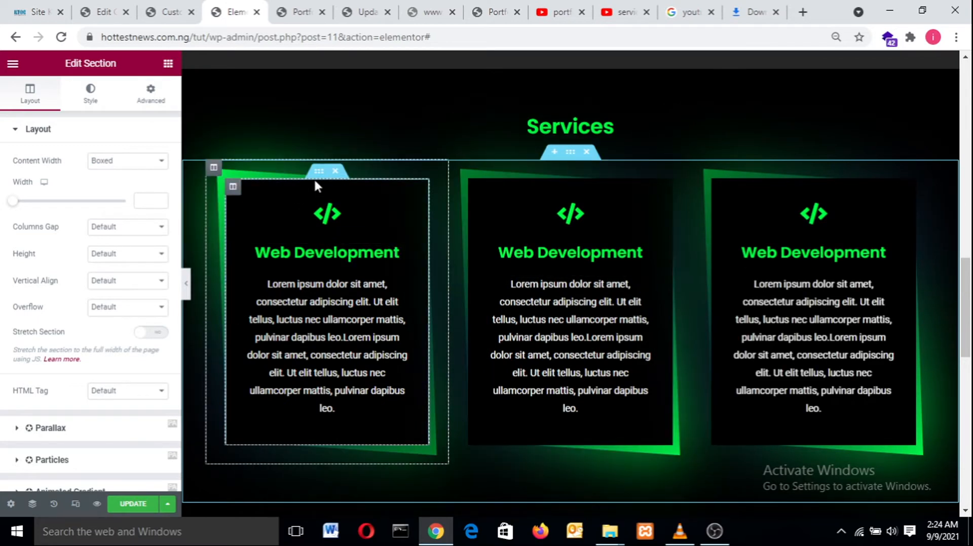
pyautogui.click(317, 177)
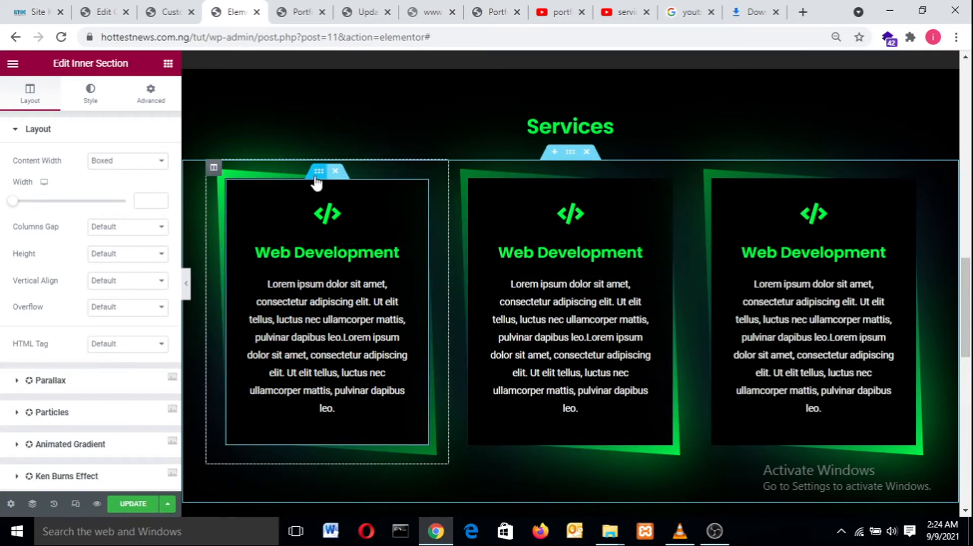
pyautogui.click(90, 103)
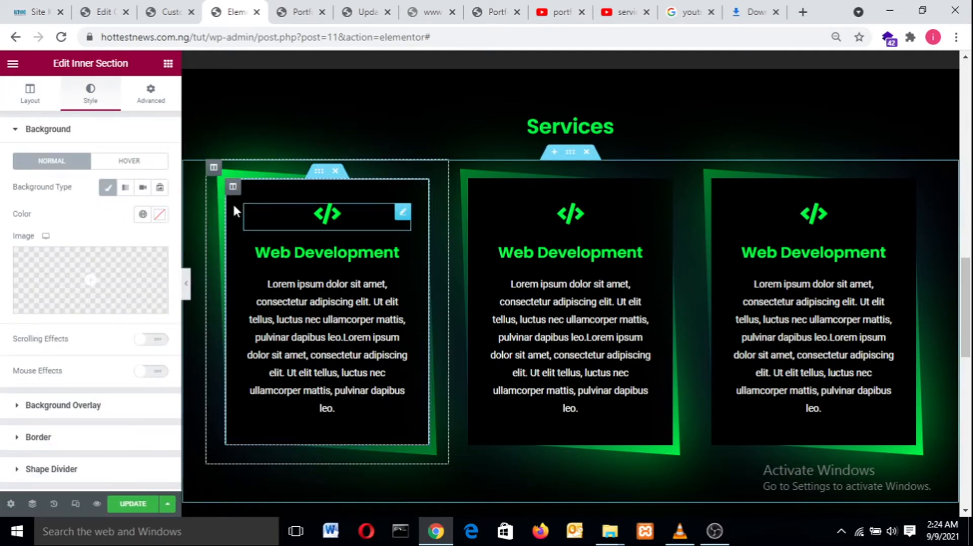
pyautogui.click(232, 189)
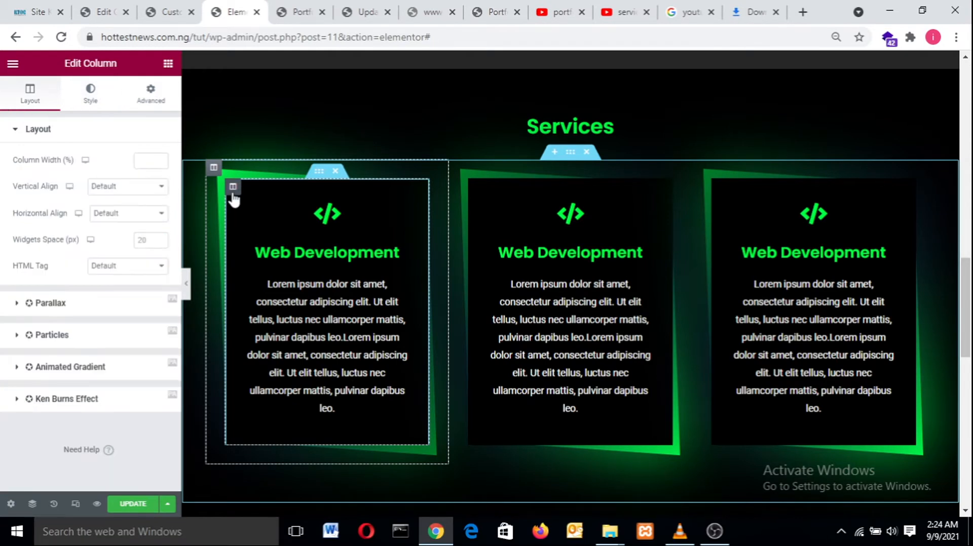
pyautogui.click(101, 101)
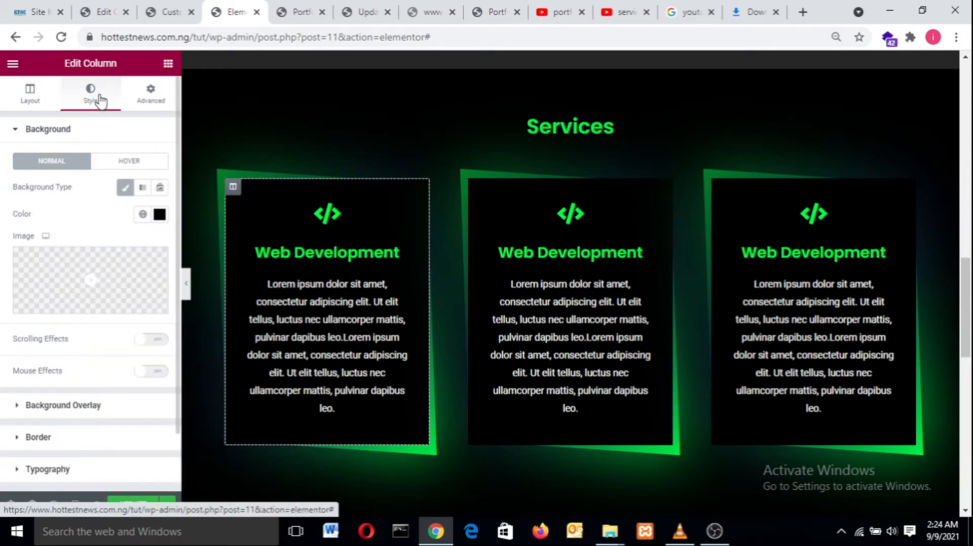
pyautogui.click(160, 215)
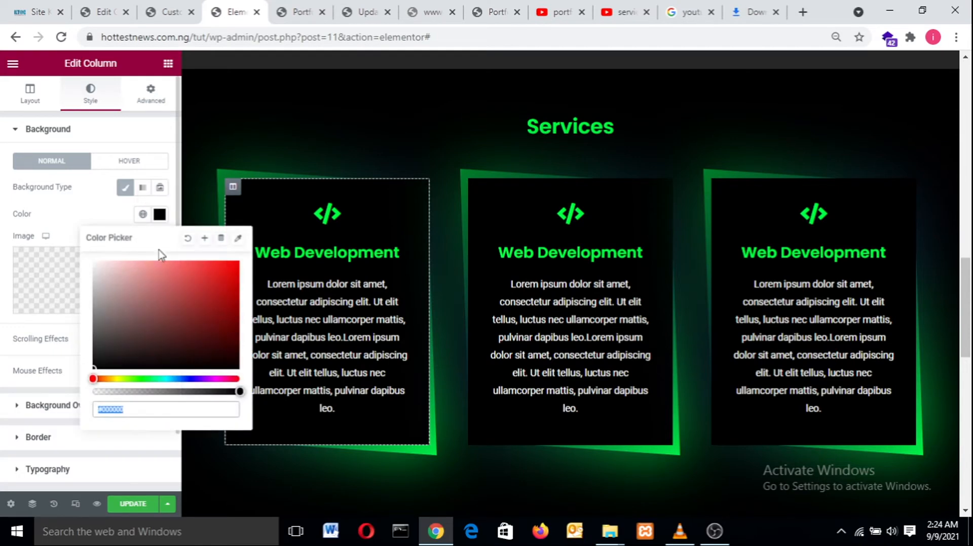
pyautogui.click(189, 290)
pyautogui.moveTo(241, 269); pyautogui.dragTo(95, 375)
pyautogui.click(49, 205)
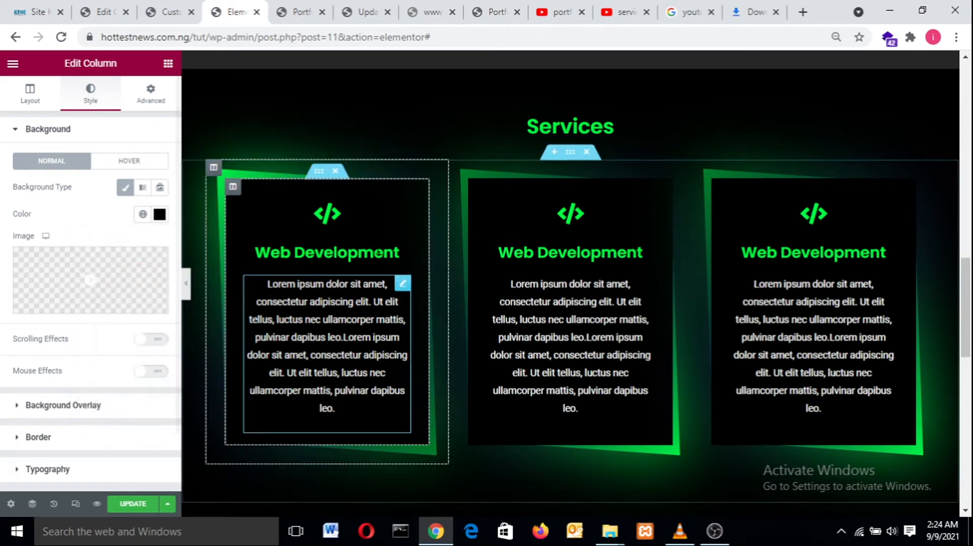
# - Replace the code icon on the first Web Development card with the cloud upload icon from the icon library
pyautogui.click(317, 215)
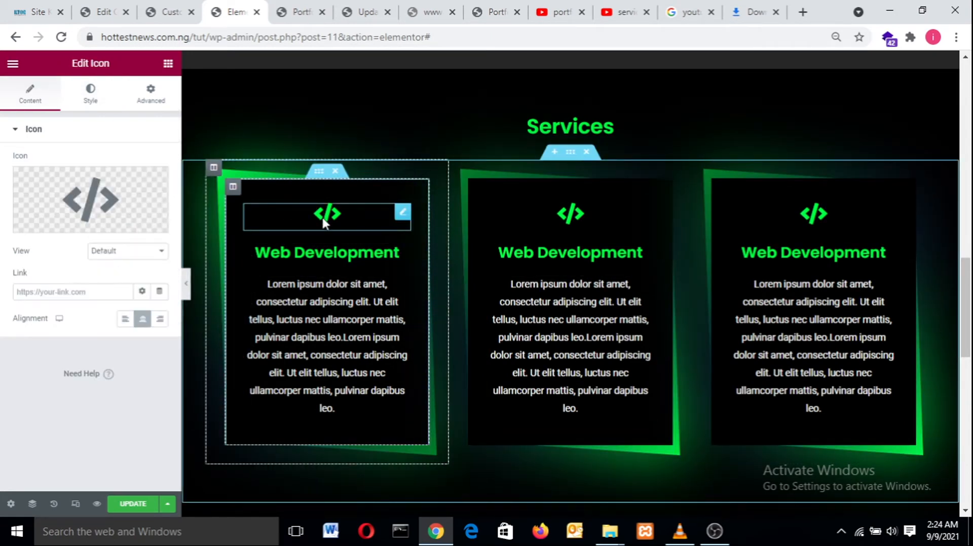
pyautogui.click(109, 198)
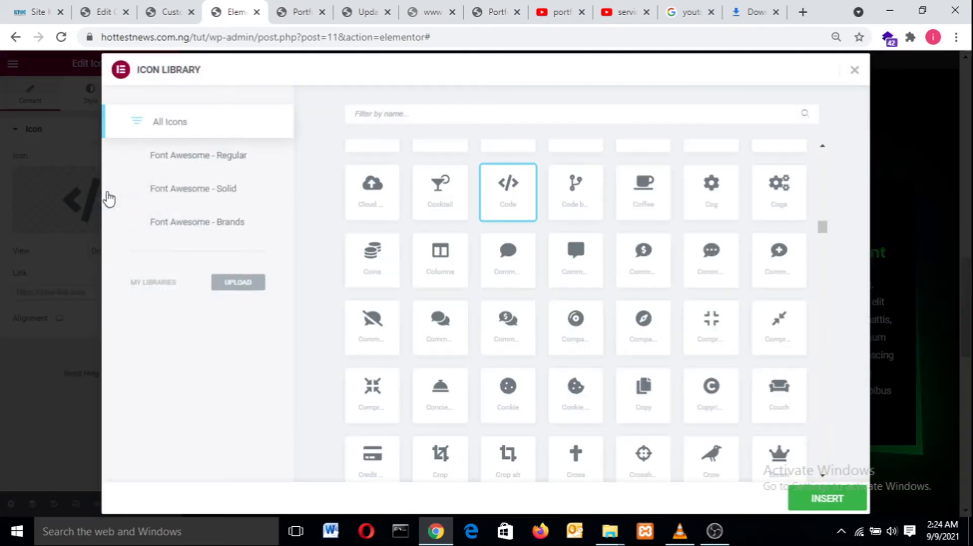
pyautogui.click(377, 203)
pyautogui.click(836, 502)
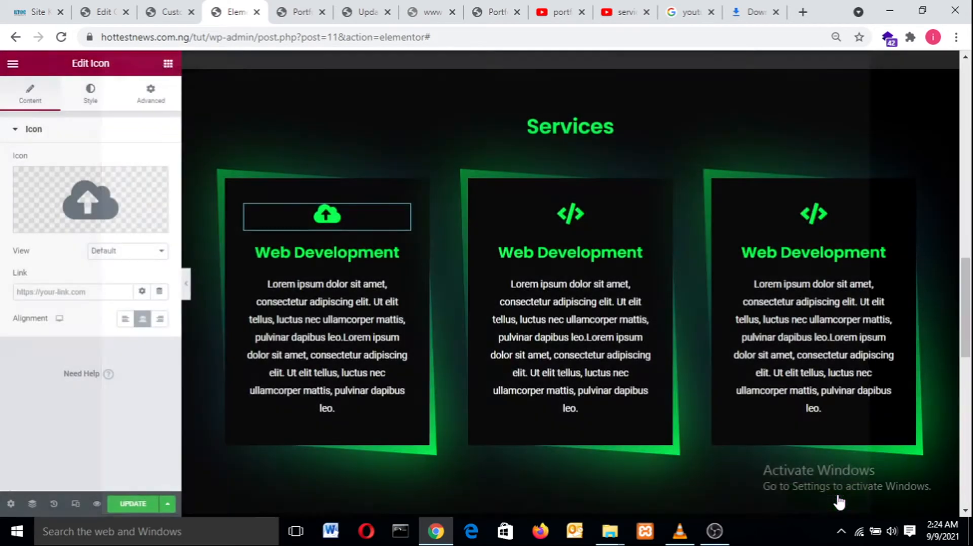
# - Open the first Web Development card's title and description text for editing, and update the page
pyautogui.click(324, 254)
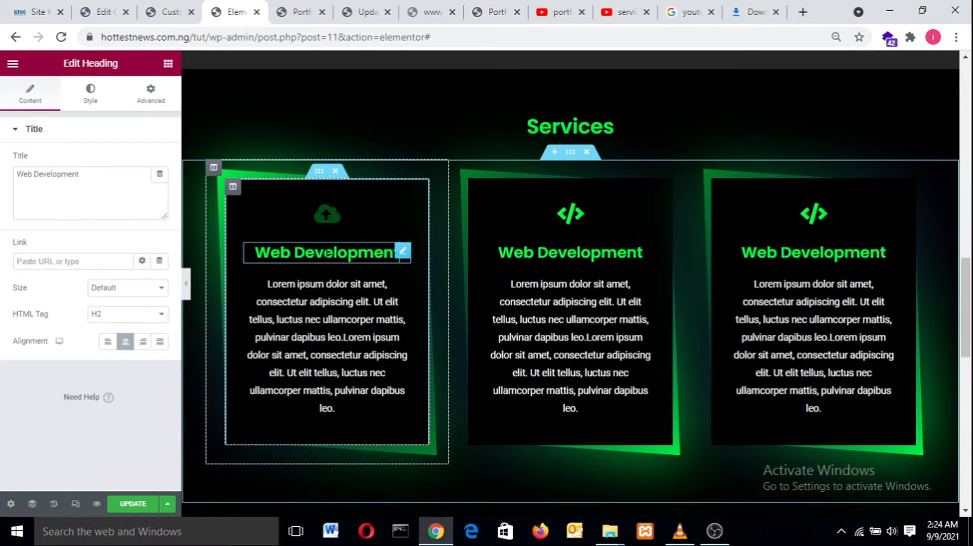
pyautogui.moveTo(106, 189); pyautogui.dragTo(4, 156)
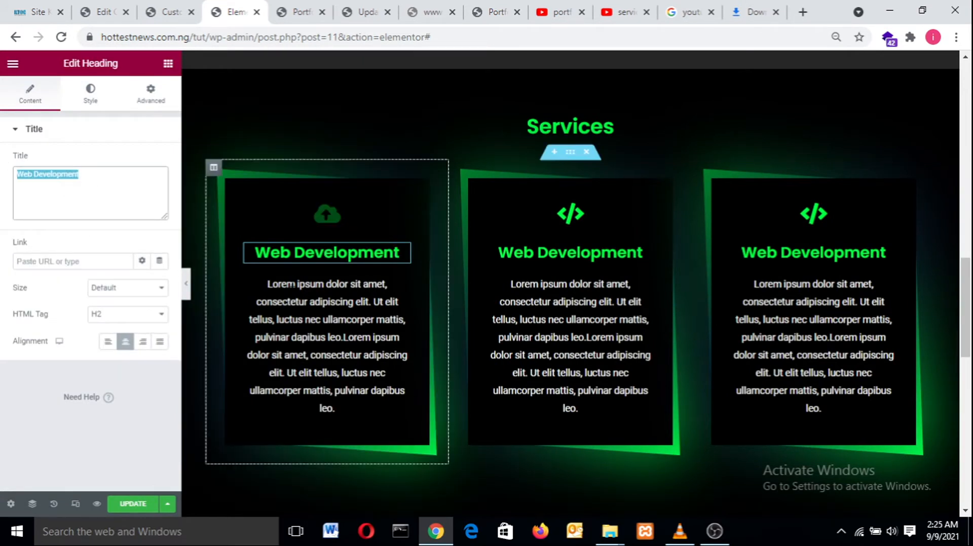
pyautogui.click(333, 408)
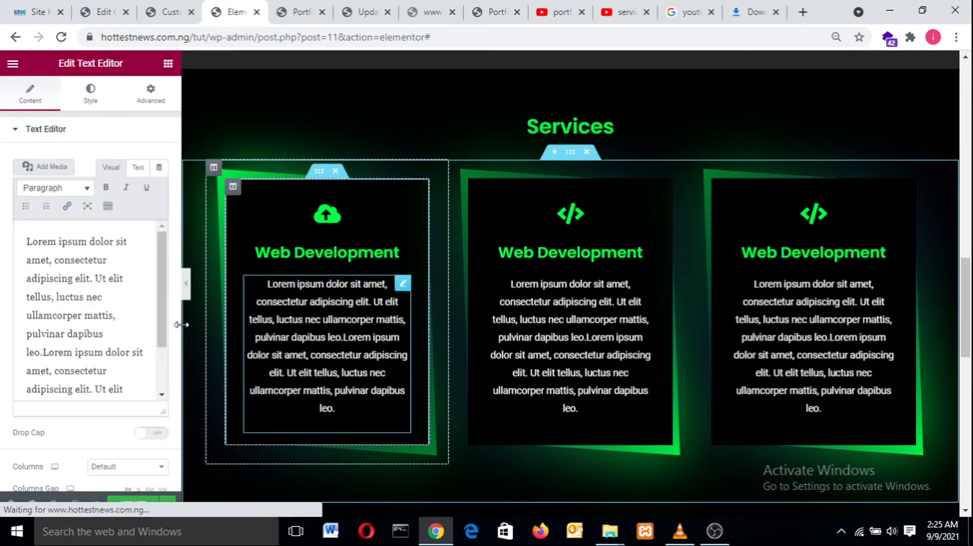
pyautogui.moveTo(161, 289); pyautogui.dragTo(144, 379)
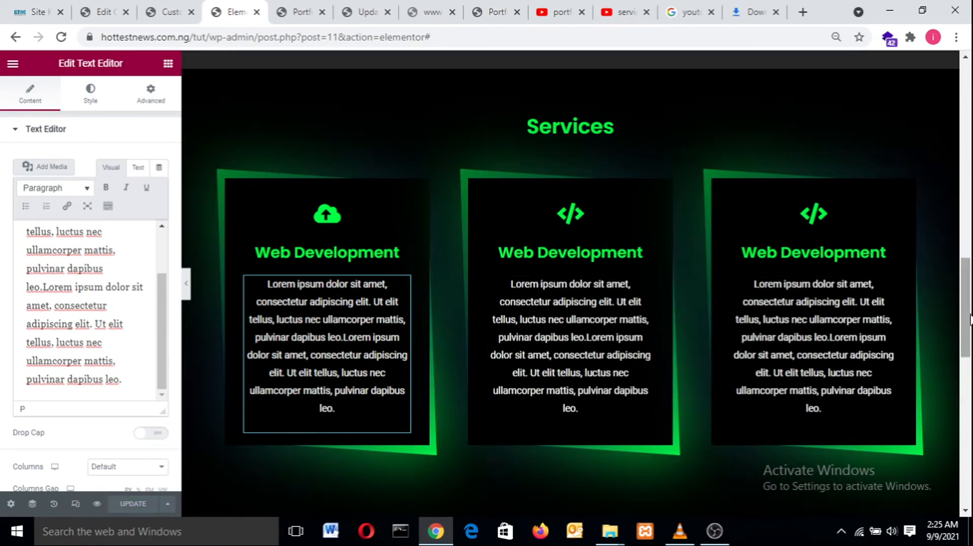
# - Reload the live portfolio page and examine its header menu
pyautogui.moveTo(970, 319); pyautogui.dragTo(970, 123)
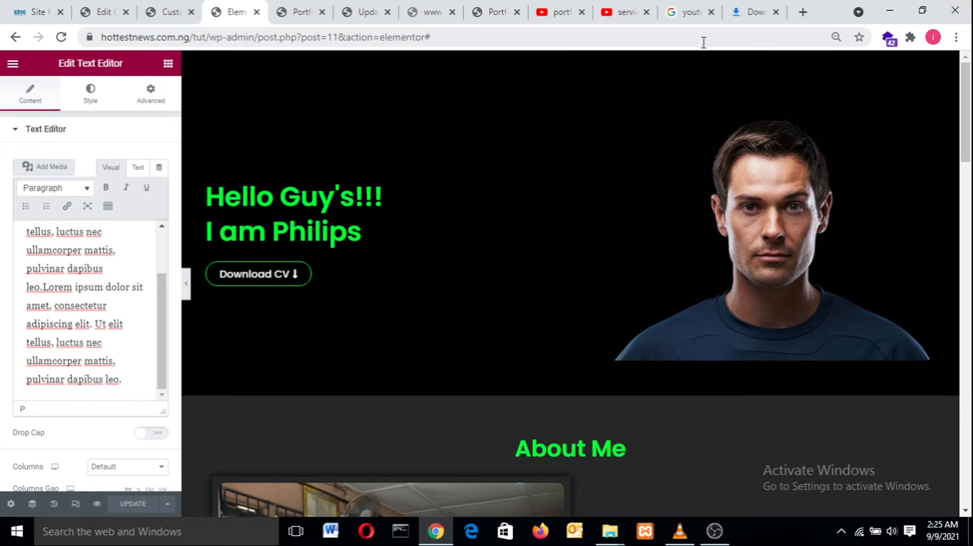
pyautogui.moveTo(511, 6)
pyautogui.mouseDown()
pyautogui.moveTo(446, 7)
pyautogui.moveTo(502, 7)
pyautogui.mouseUp()
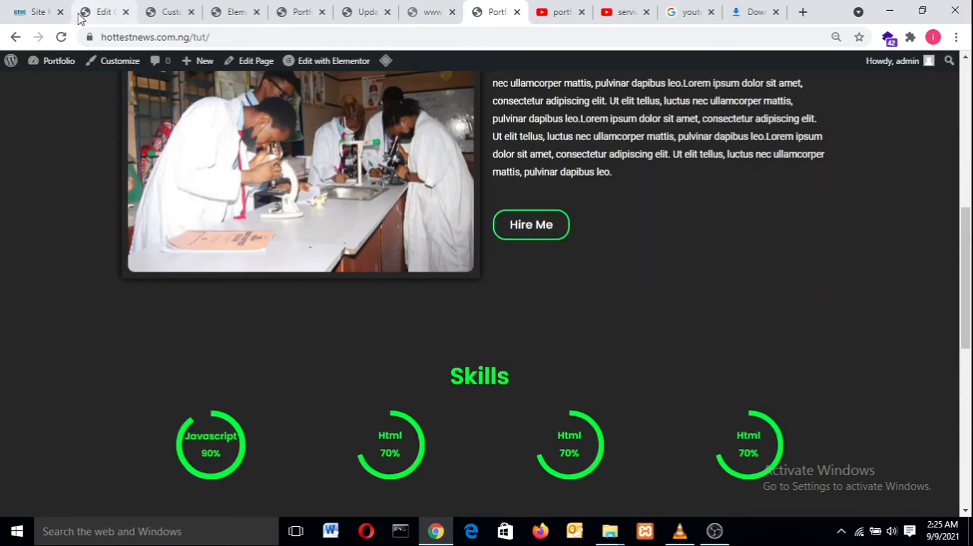
pyautogui.click(61, 37)
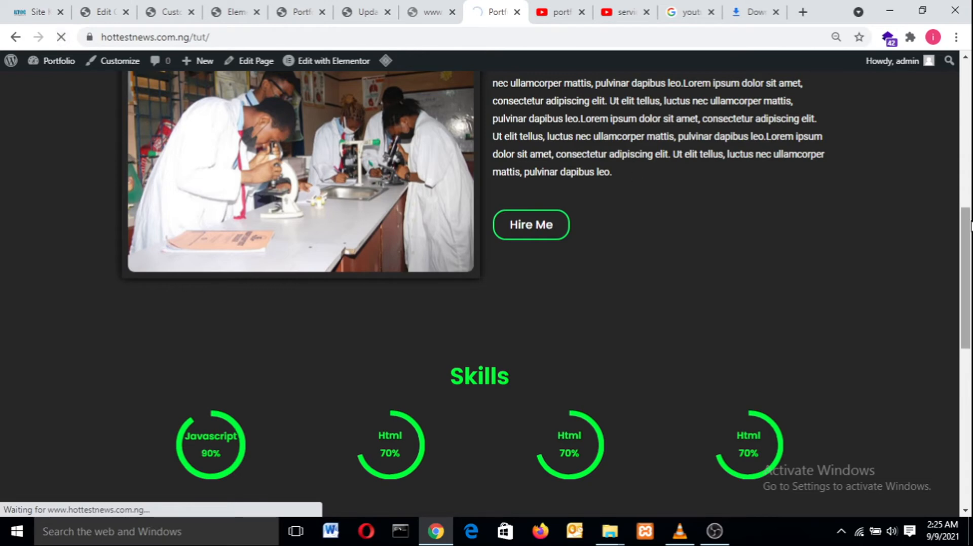
pyautogui.moveTo(968, 281); pyautogui.dragTo(969, 58)
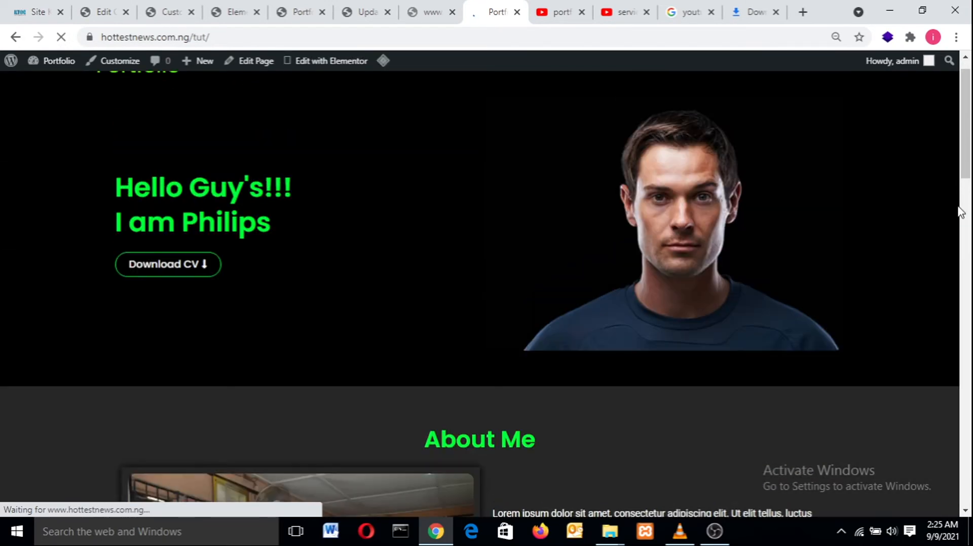
pyautogui.moveTo(968, 157); pyautogui.dragTo(971, 81)
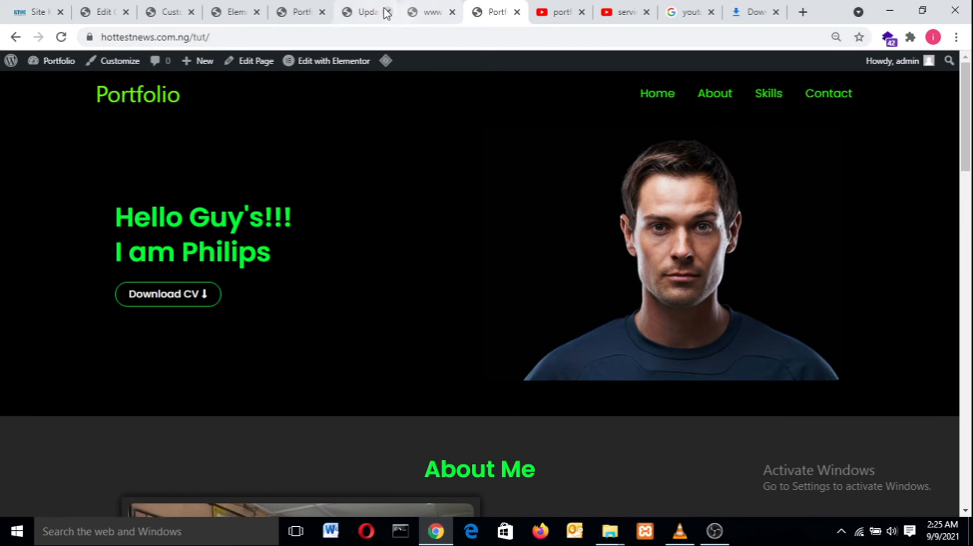
# - Open the Menus page of the WordPress dashboard to edit the site's navigation menu
pyautogui.click(208, 7)
pyautogui.click(107, 10)
pyautogui.click(169, 10)
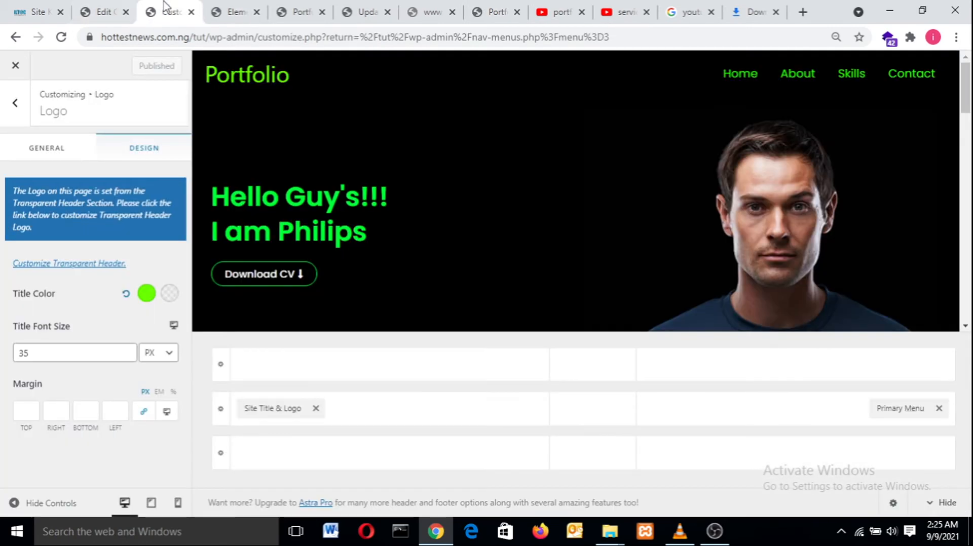
pyautogui.click(105, 10)
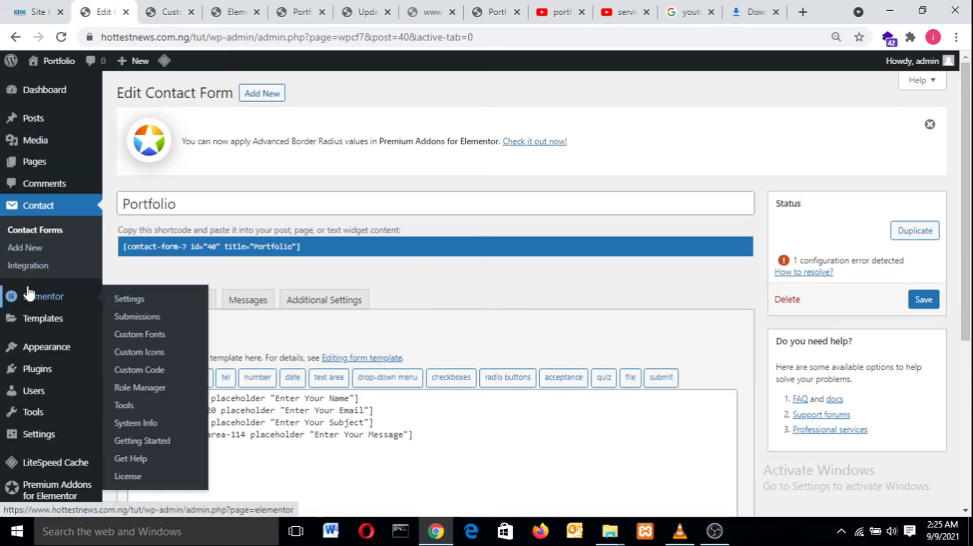
pyautogui.click(44, 350)
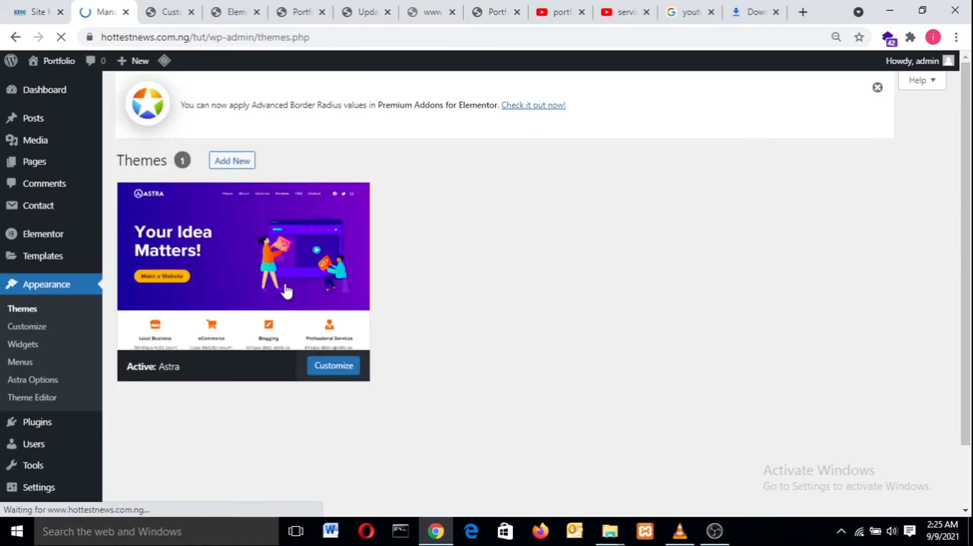
pyautogui.click(123, 332)
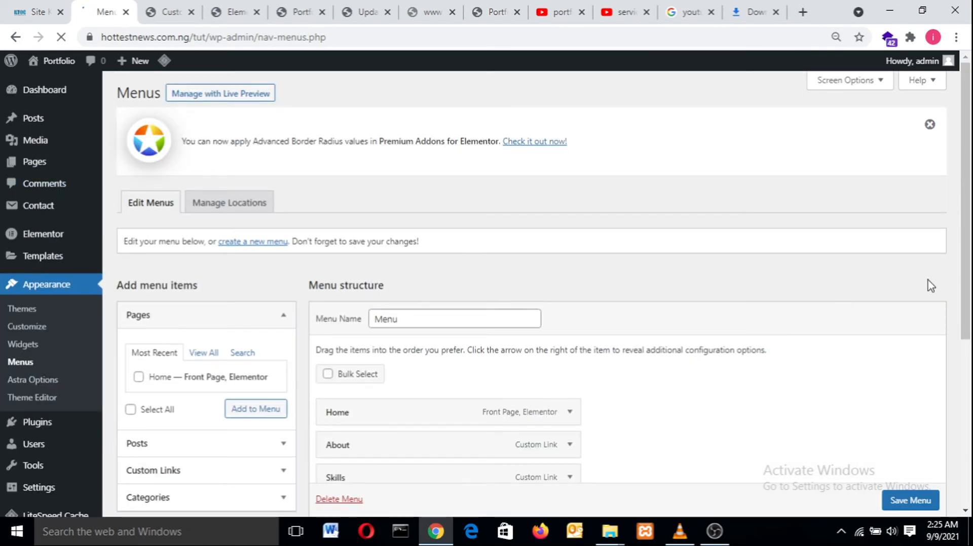
# - Add a custom link with URL #services and link text Services to the menu
pyautogui.moveTo(967, 260); pyautogui.dragTo(968, 345)
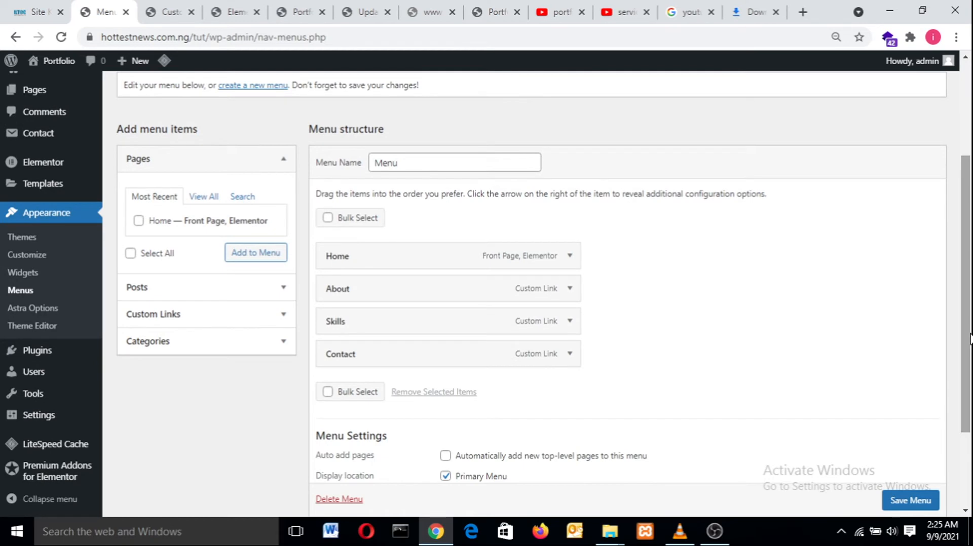
pyautogui.click(259, 316)
pyautogui.click(210, 252)
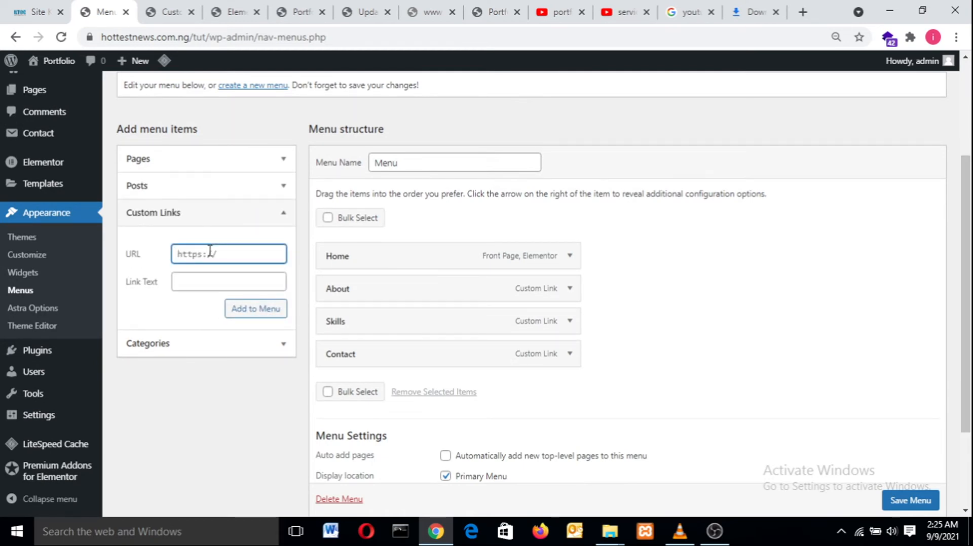
pyautogui.write('#services')
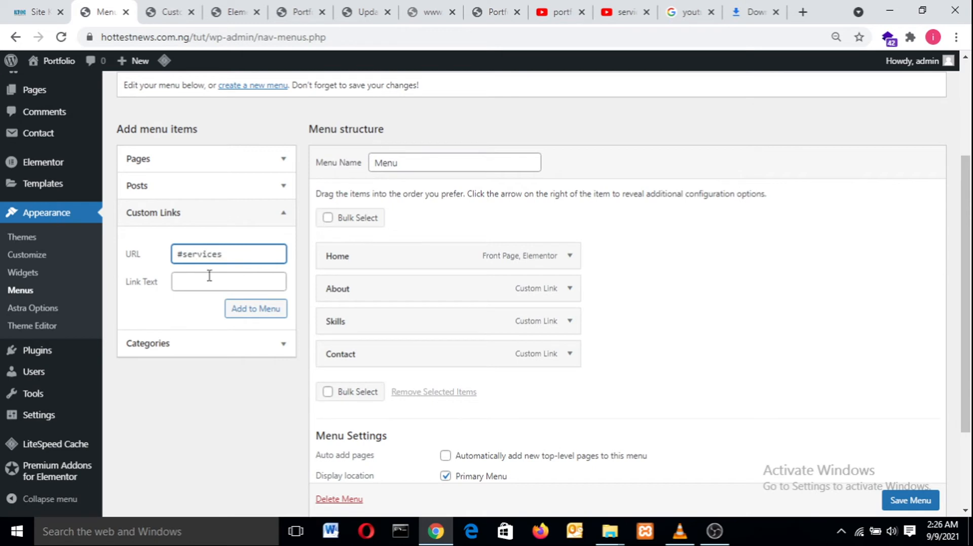
pyautogui.click(209, 280)
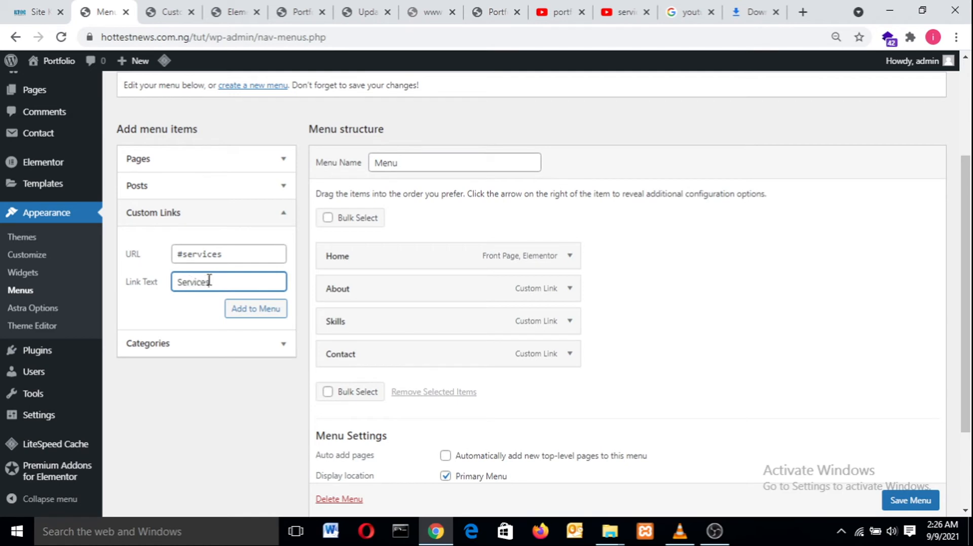
pyautogui.click(243, 314)
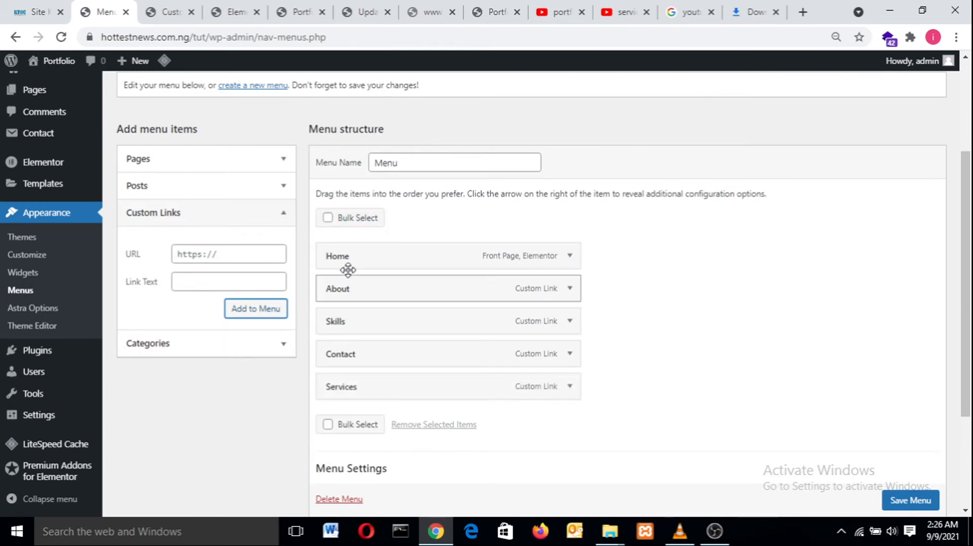
# - Move the Services item between Skills and Contact in the menu structure and save the menu
pyautogui.moveTo(370, 390); pyautogui.dragTo(370, 356)
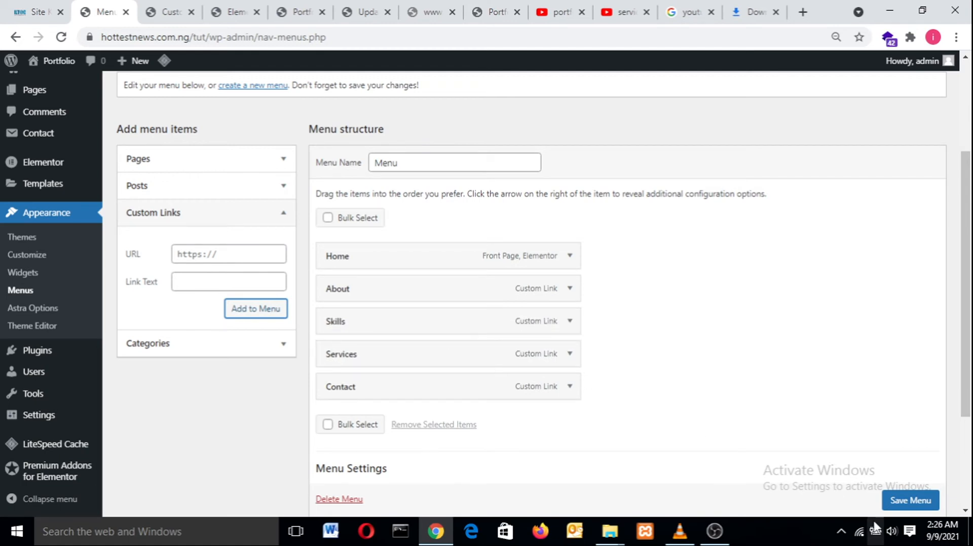
pyautogui.click(896, 501)
pyautogui.scroll(-1, 895, 502)
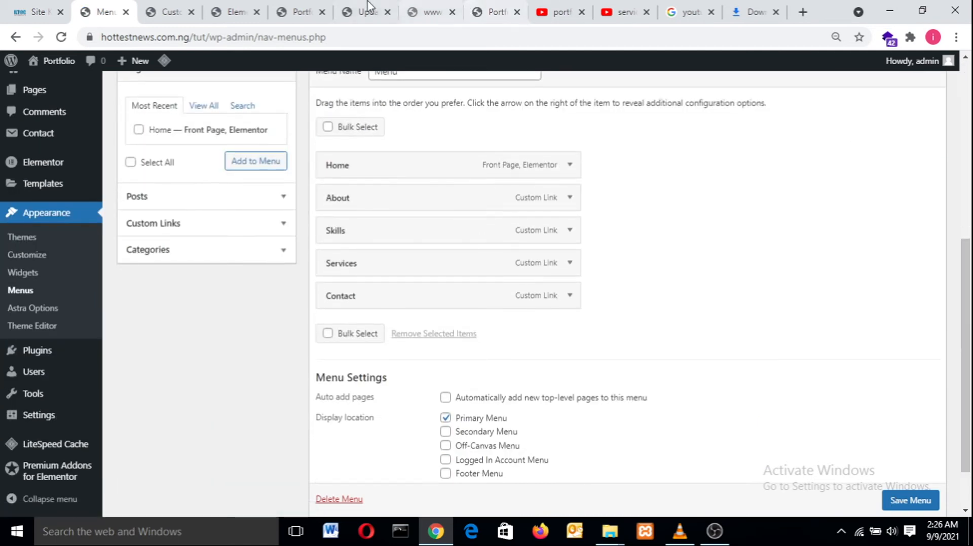
# - Reload the live portfolio page and test the Services and About links in the header menu
pyautogui.click(495, 11)
pyautogui.click(61, 37)
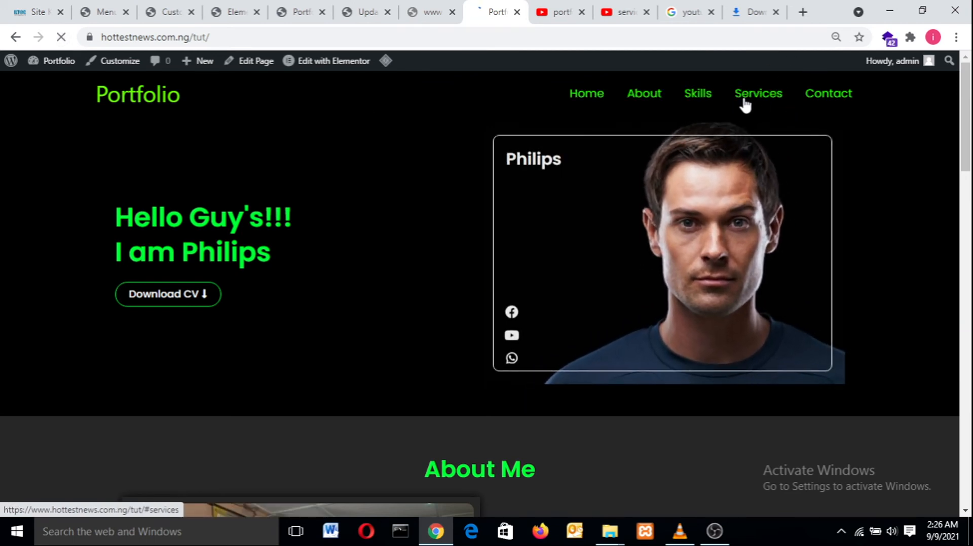
pyautogui.click(757, 103)
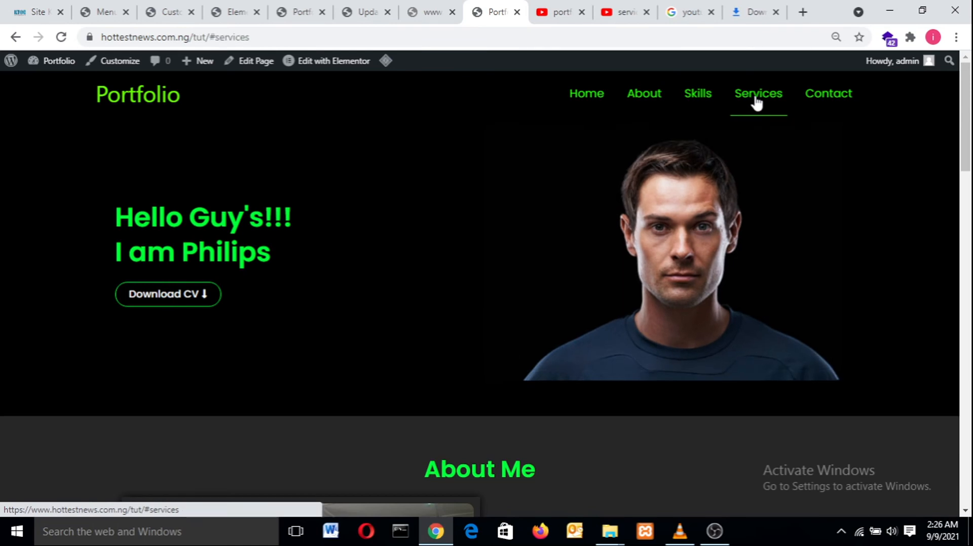
pyautogui.click(647, 93)
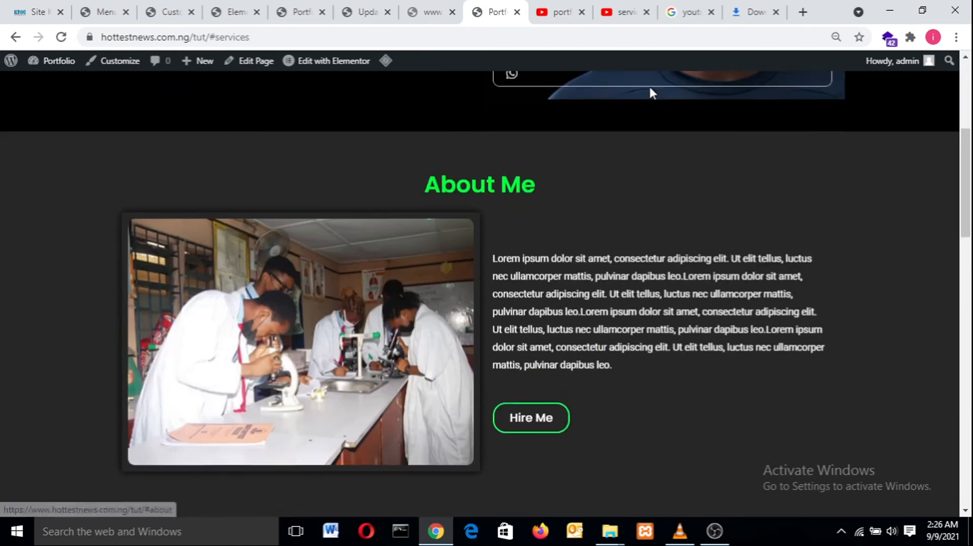
pyautogui.scroll(7, 971, 254)
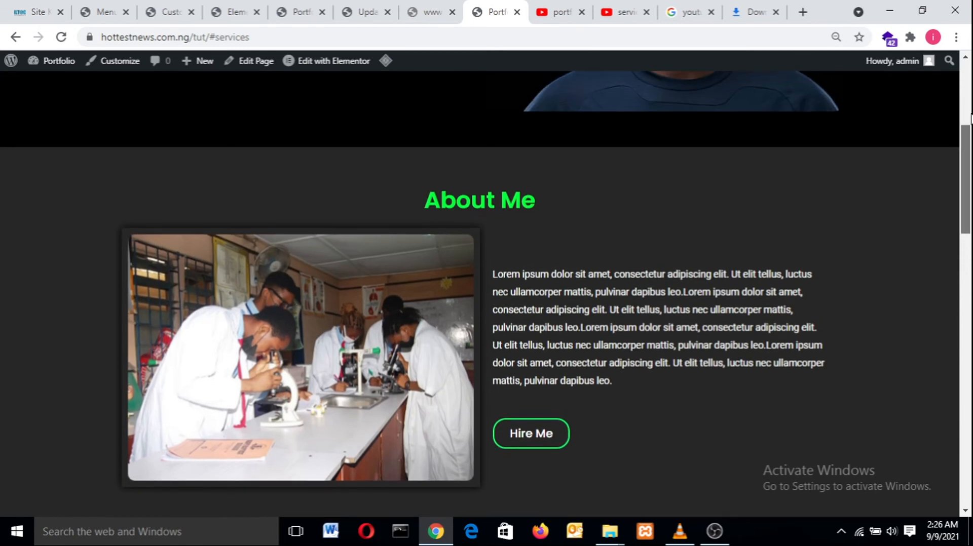
pyautogui.click(779, 93)
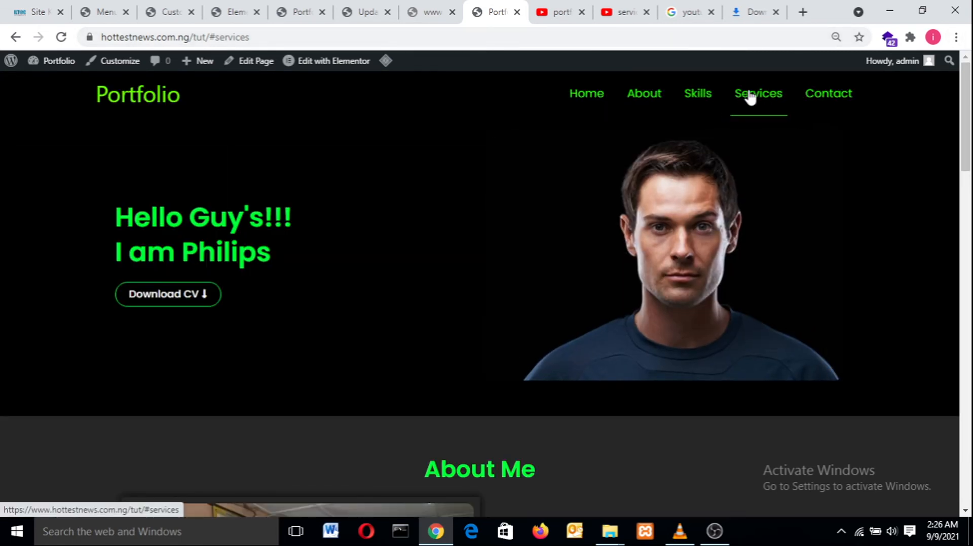
# - In the Elementor editor, set the CSS ID of the section holding the Services heading to services and update the page
pyautogui.click(294, 11)
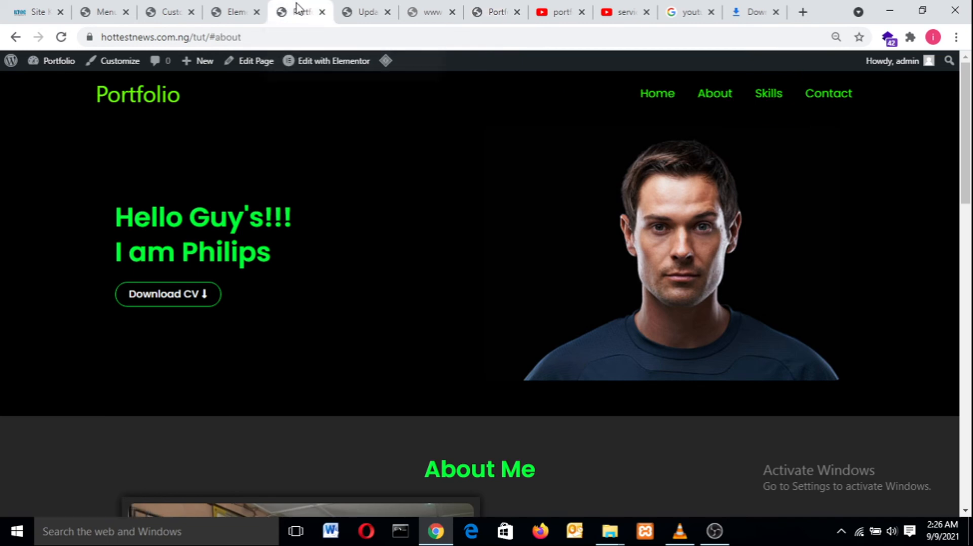
pyautogui.click(229, 6)
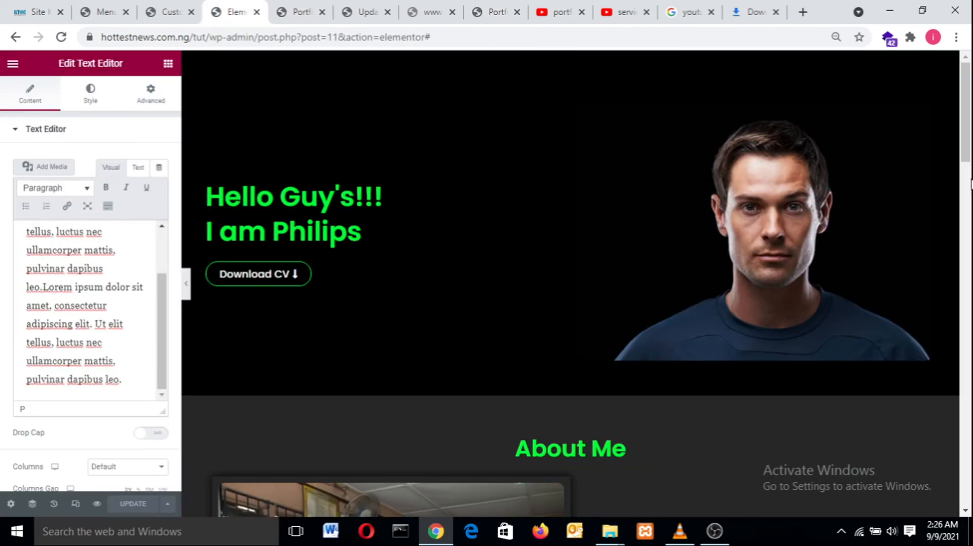
pyautogui.moveTo(969, 142); pyautogui.dragTo(971, 325)
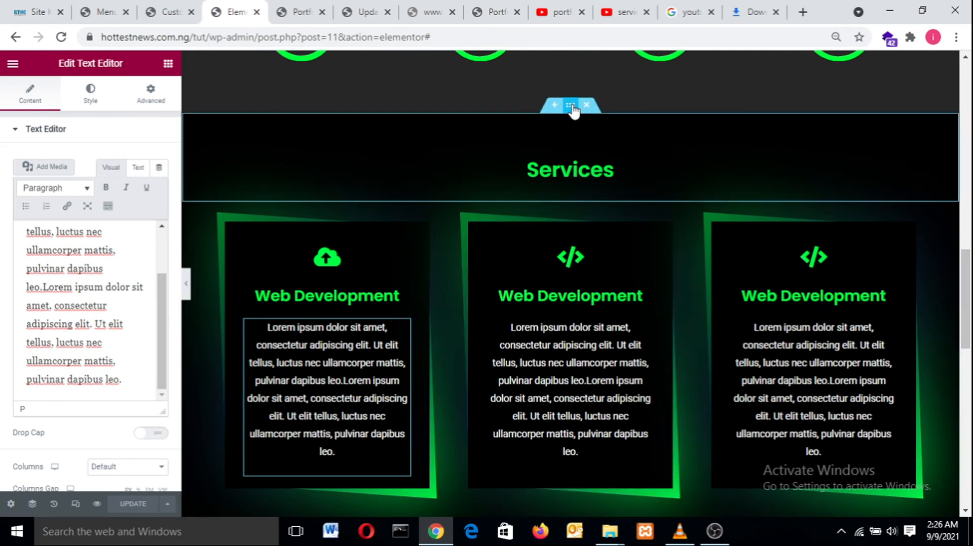
pyautogui.click(571, 105)
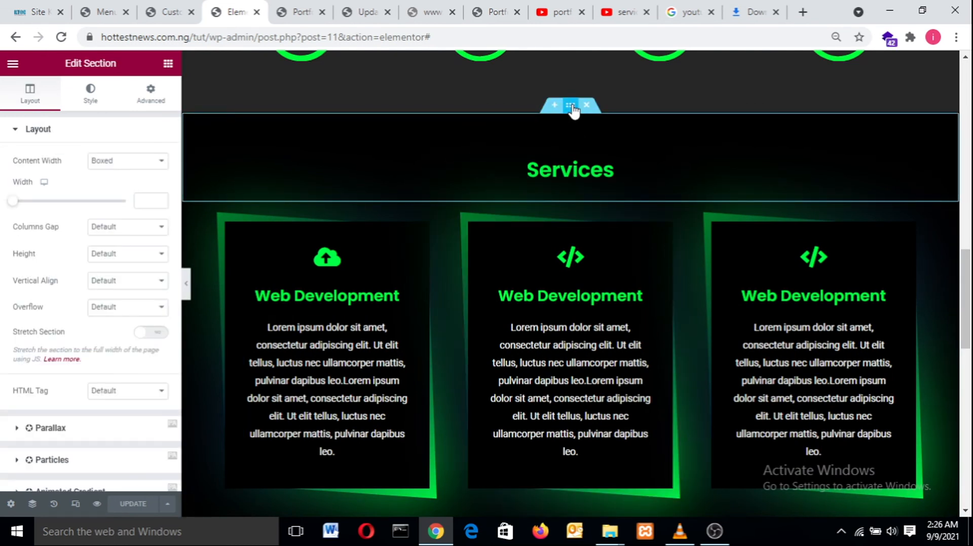
pyautogui.click(151, 94)
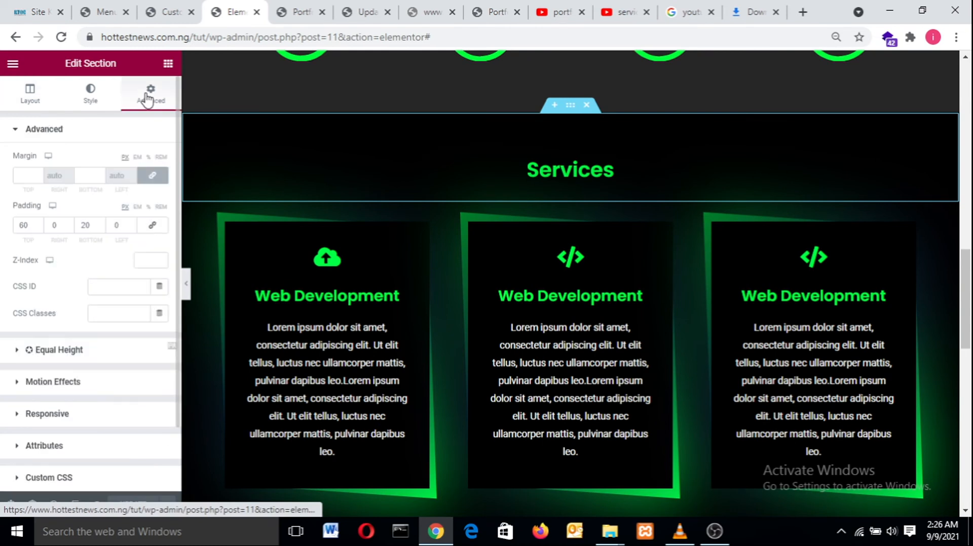
pyautogui.click(120, 291)
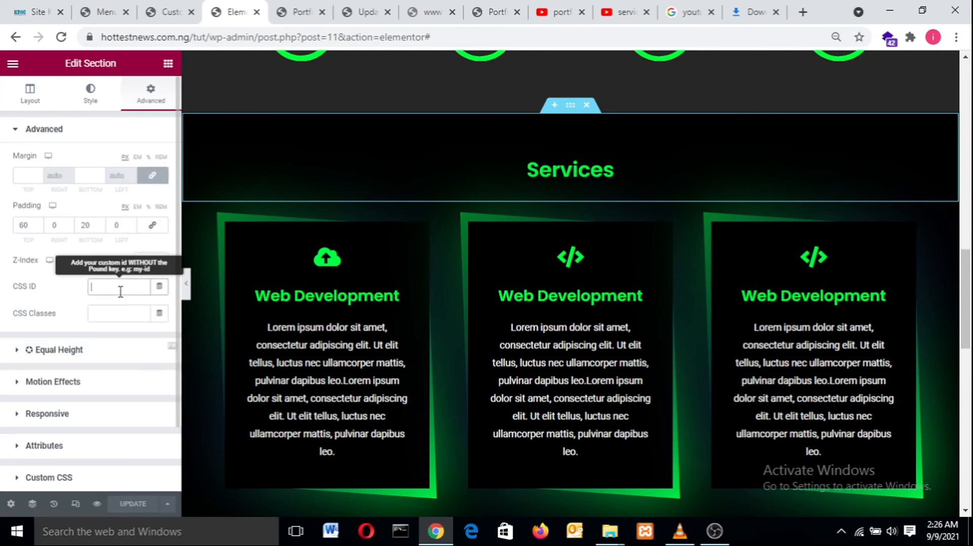
pyautogui.write('se')
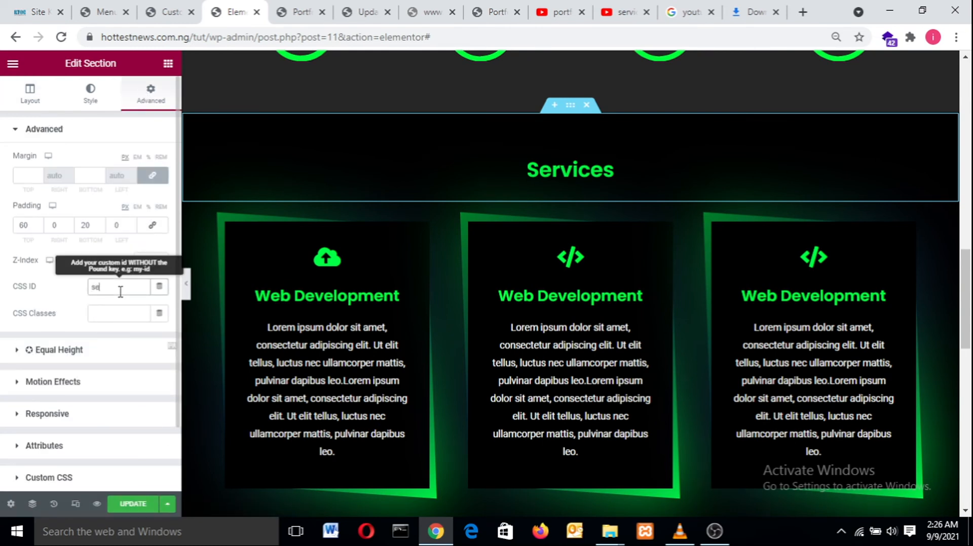
pyautogui.write('rvices')
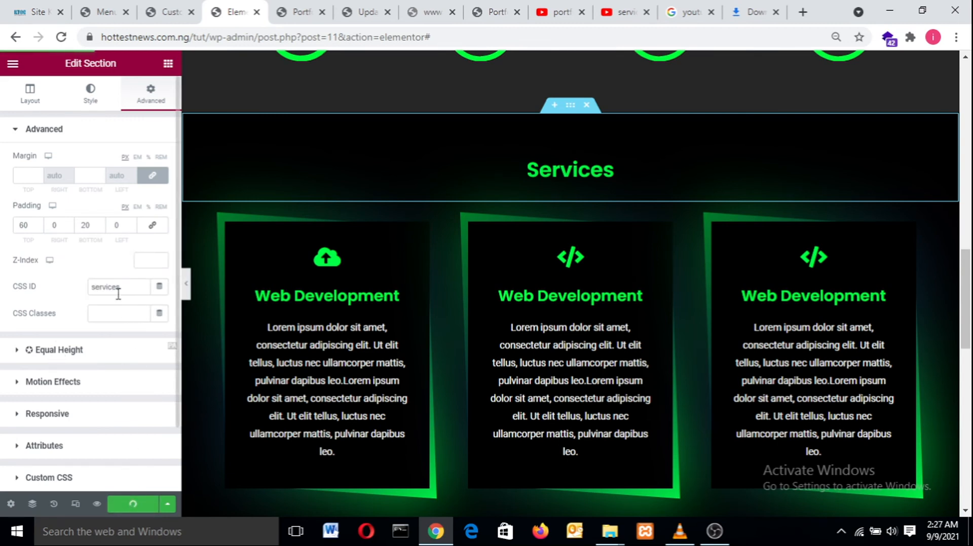
# - Reload the live portfolio page, test the Services menu link, and review the page down to the Get In Touch form
pyautogui.click(484, 7)
pyautogui.click(61, 38)
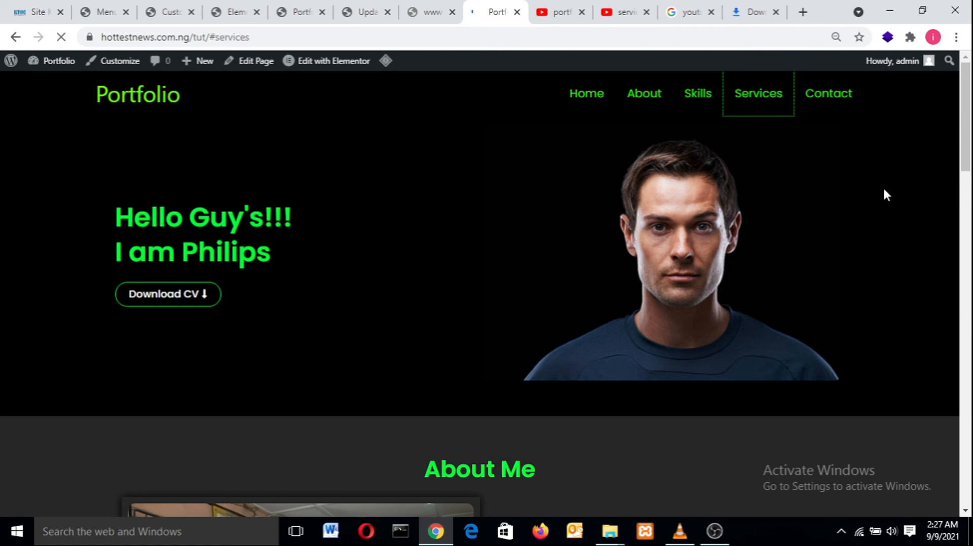
pyautogui.click(767, 96)
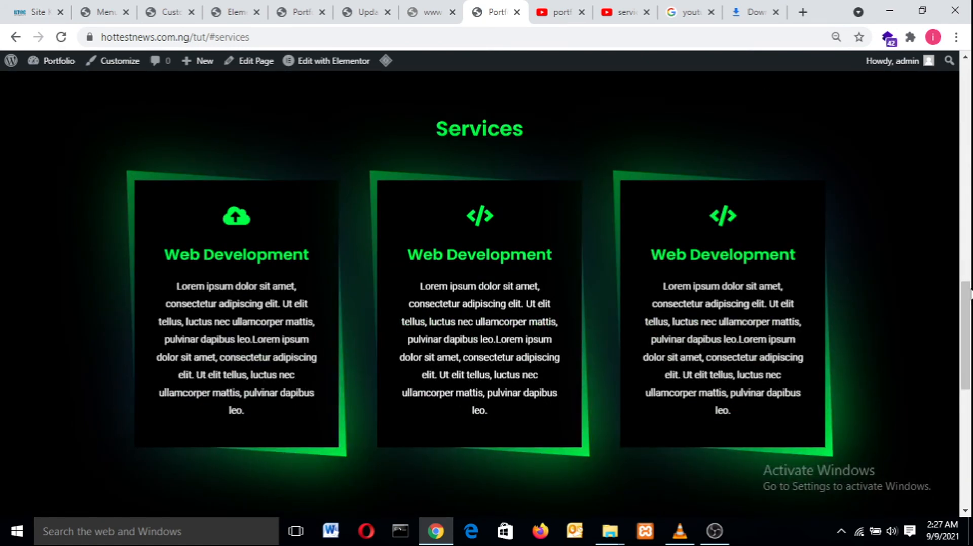
pyautogui.moveTo(967, 347); pyautogui.dragTo(971, 106)
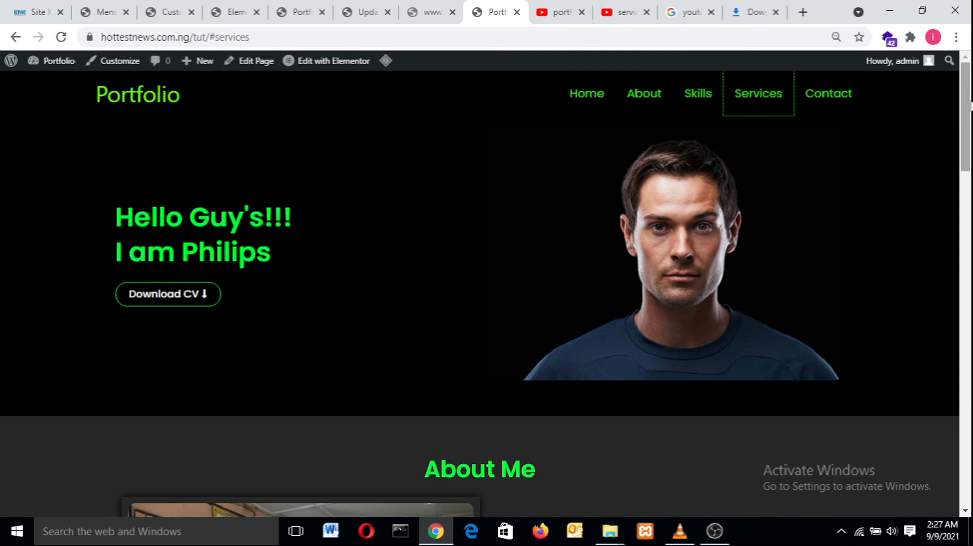
pyautogui.moveTo(971, 106); pyautogui.dragTo(971, 389)
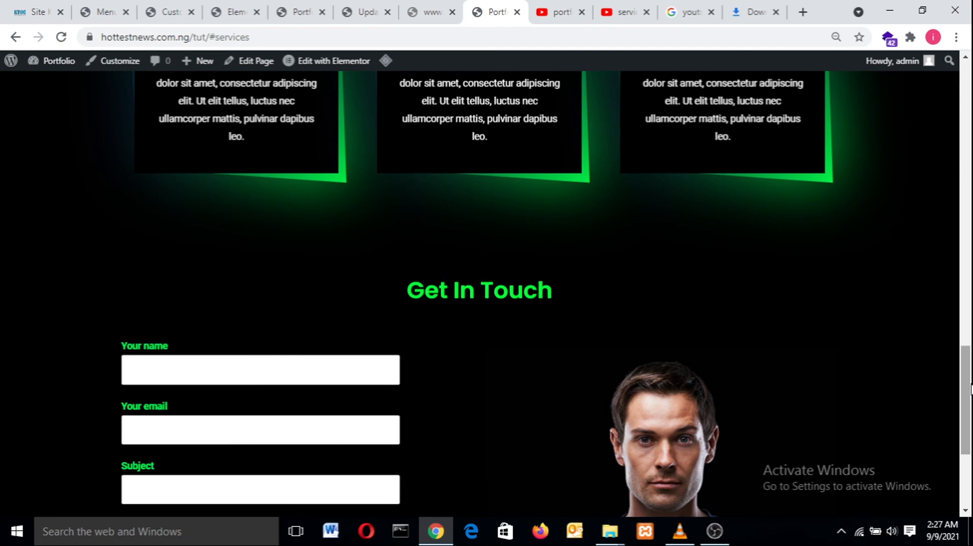
pyautogui.moveTo(971, 389); pyautogui.dragTo(971, 97)
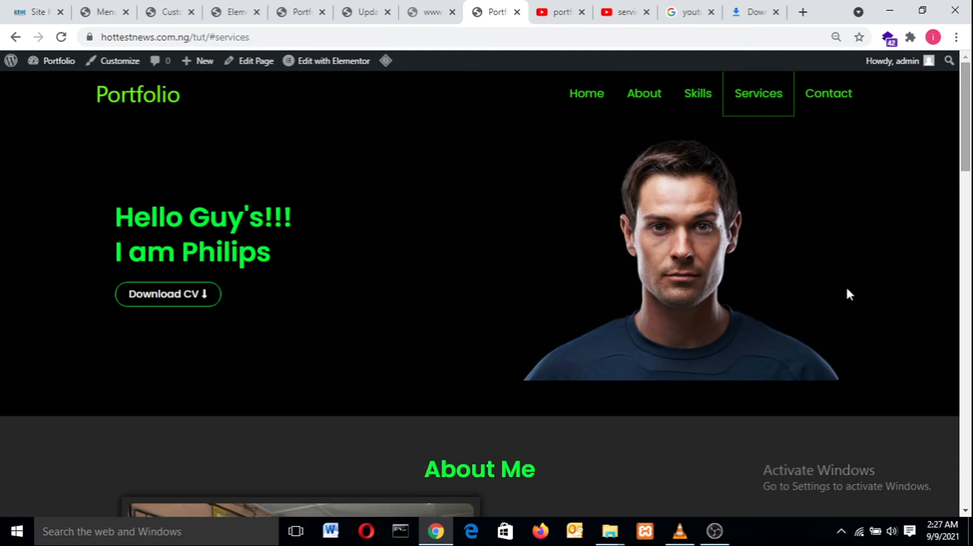